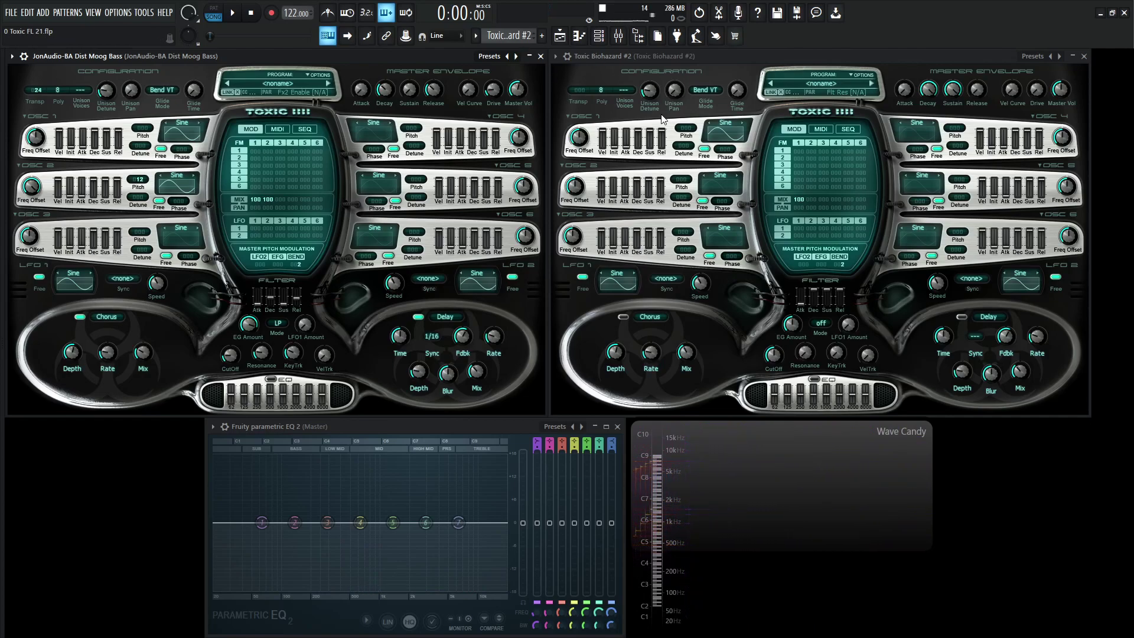
Step: Reset the program of the Toxic Biohazard #2 instance and set its transpose to -24
click(853, 75)
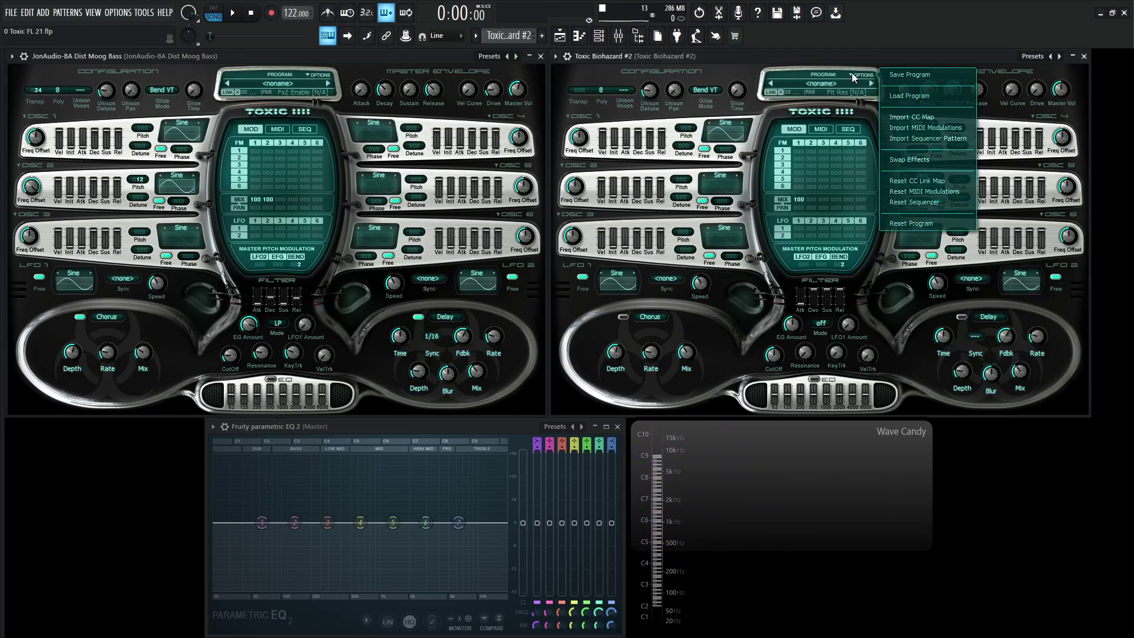
click(915, 222)
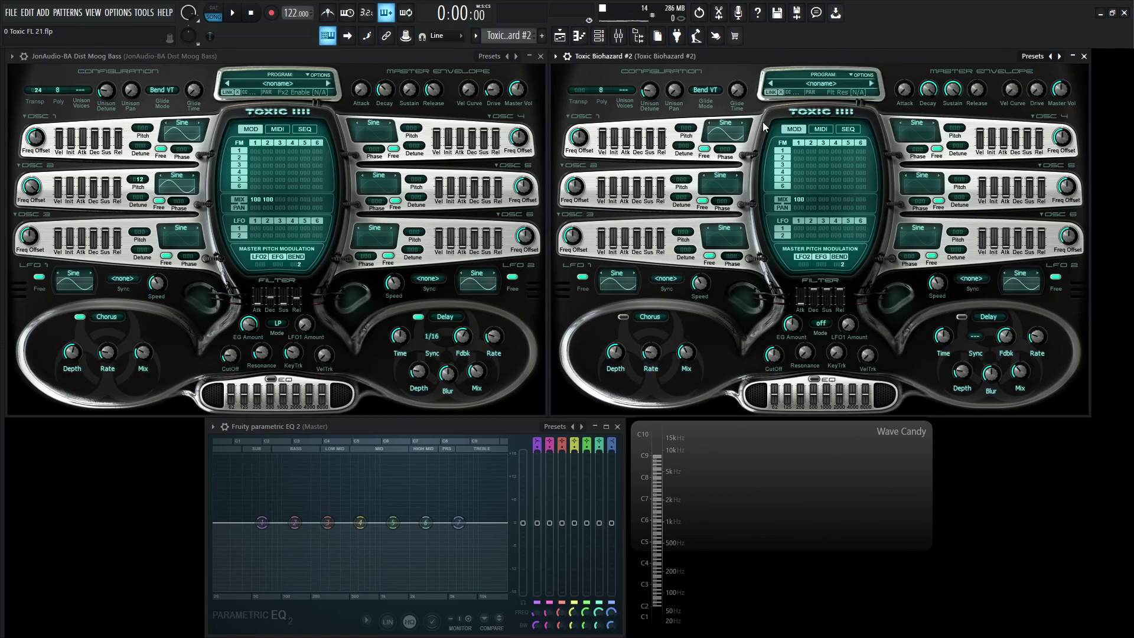
drag(583, 91, 584, 65)
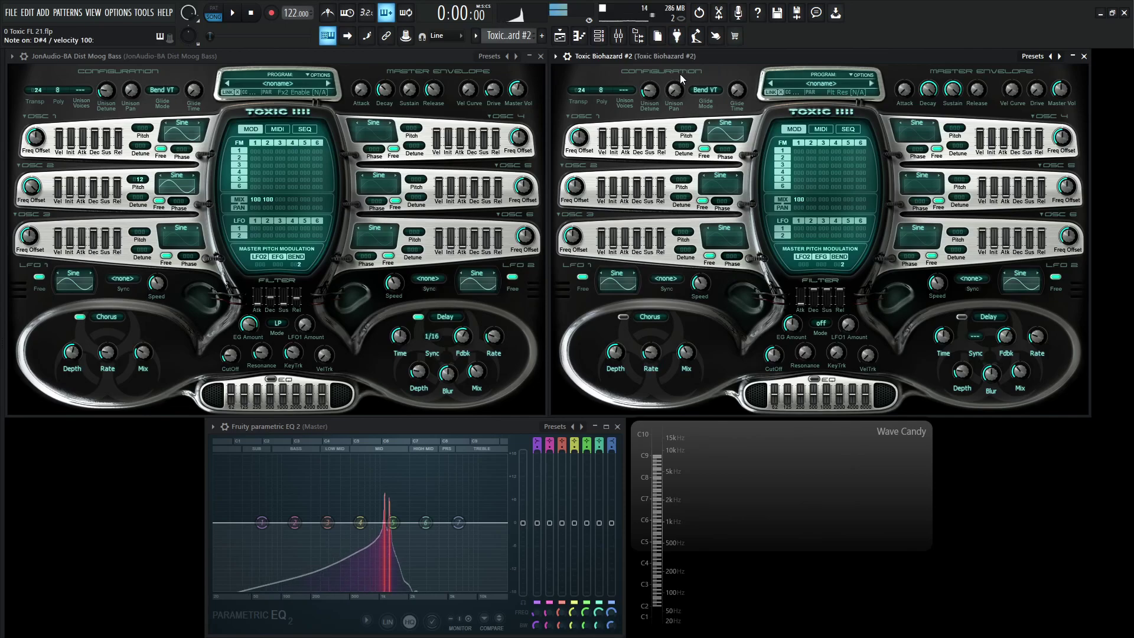
Step: Look at the Toxic Biohazard #2 channel's miscellaneous functions, return to the synth editor and play a test note
click(567, 57)
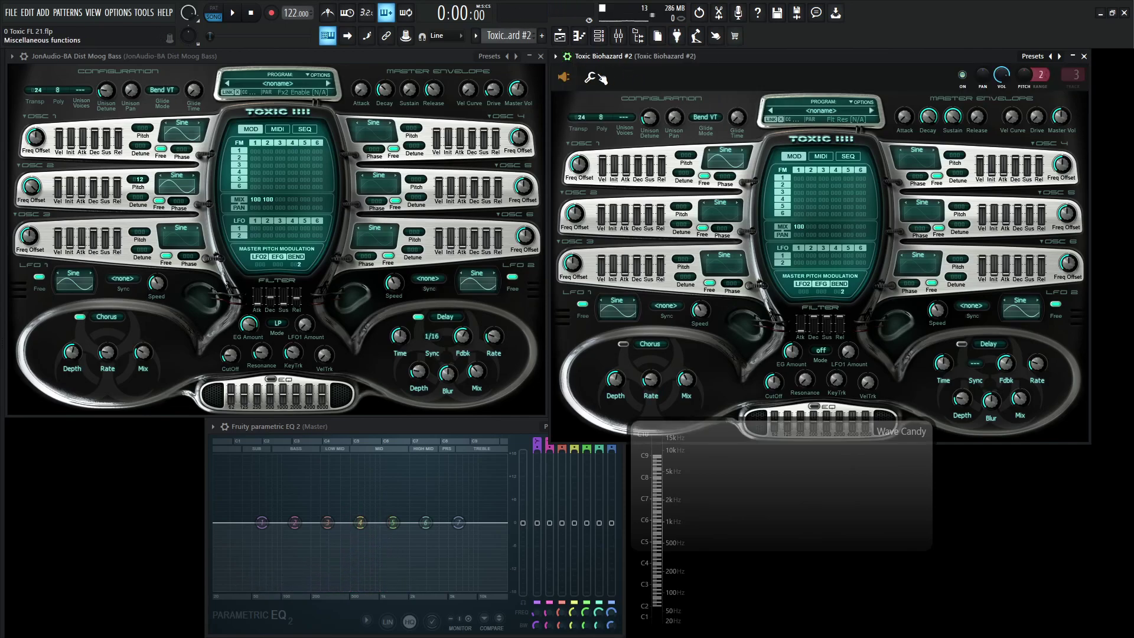
click(591, 78)
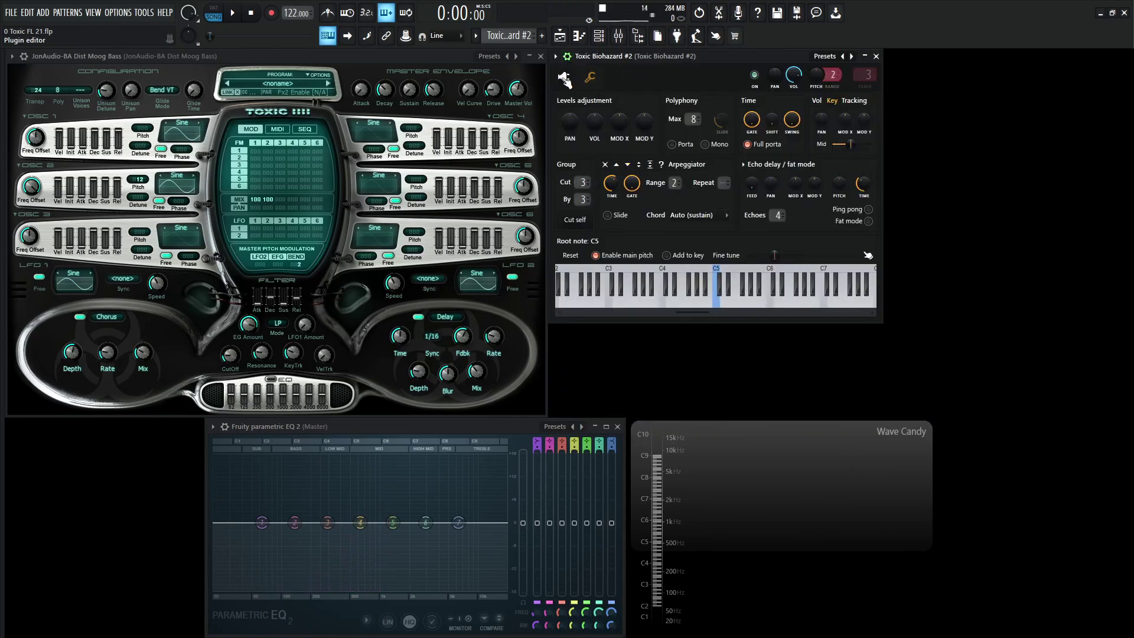
click(564, 78)
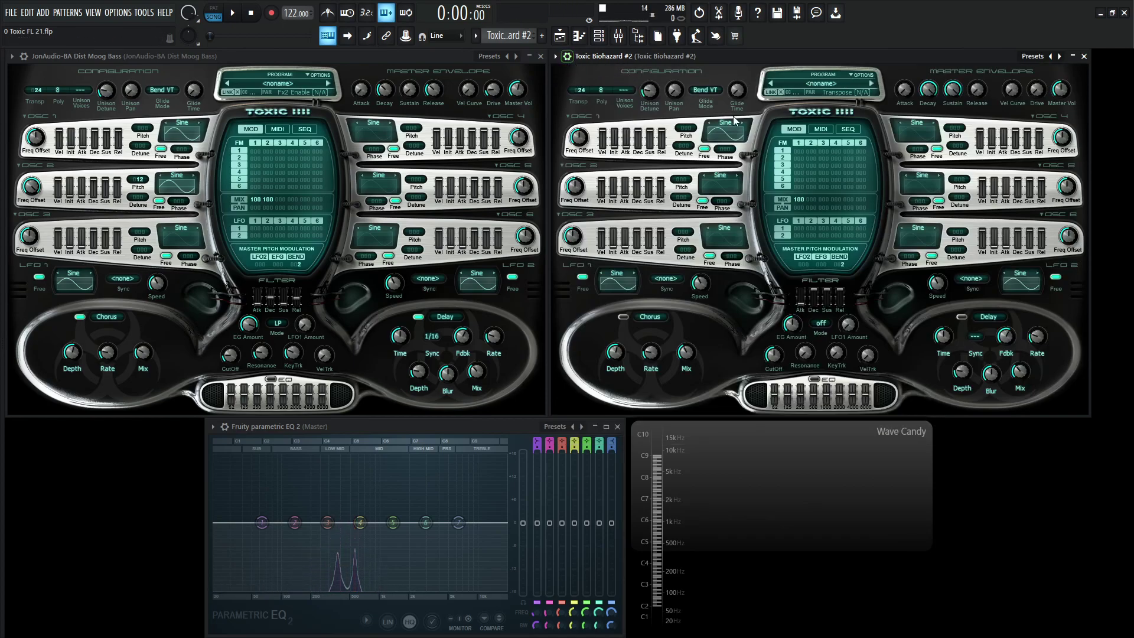
key(g)
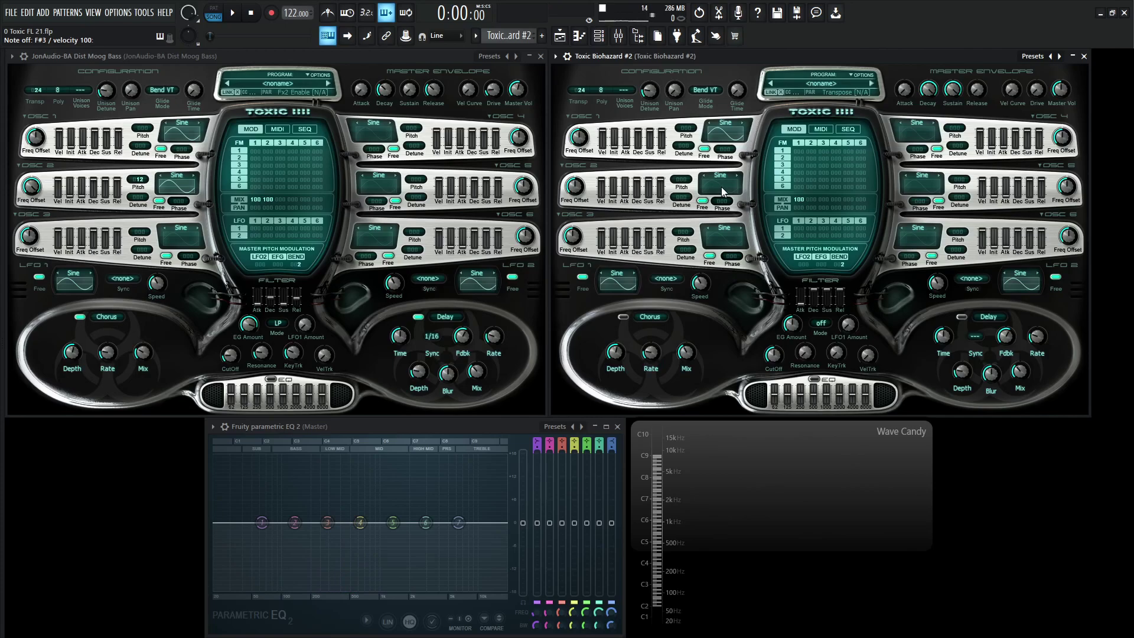
Step: Raise oscillator 2's level to 100 in the mix row, try its frequency offset and play test notes
drag(813, 200, 814, 176)
click(596, 198)
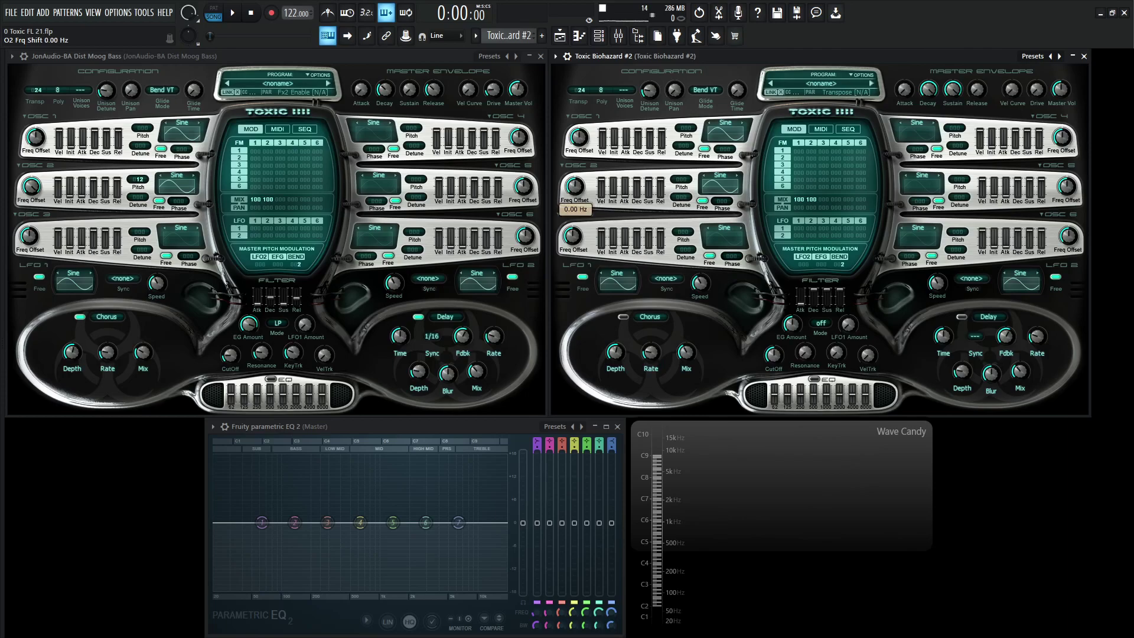
drag(573, 185, 575, 188)
alt+click(577, 185)
key(3)
key(2)
key(m)
key(g)
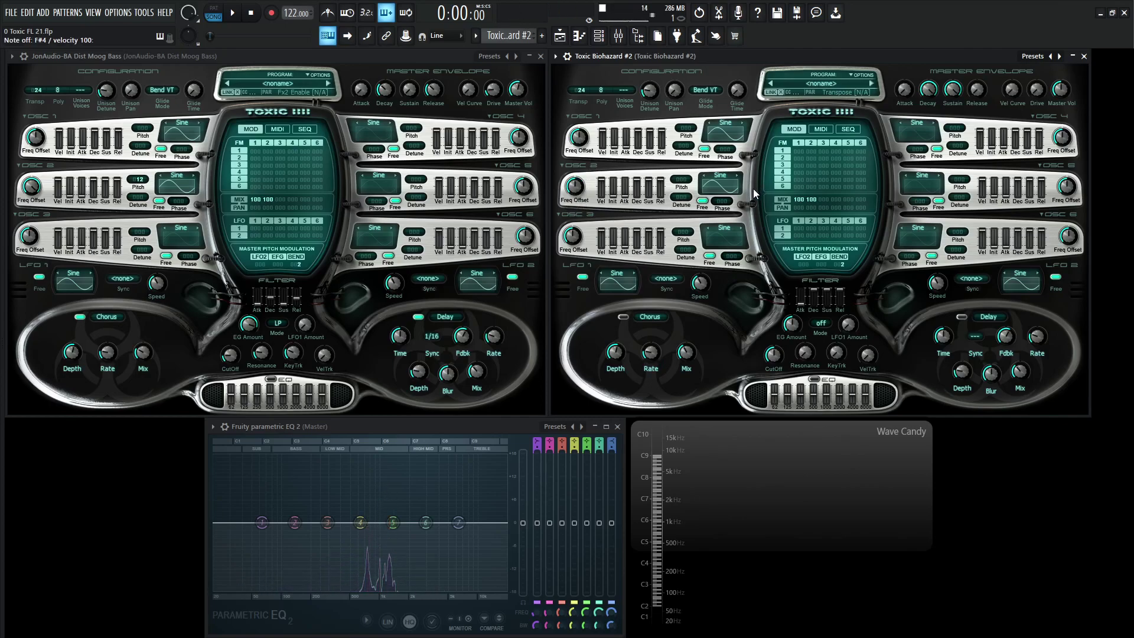
key(m)
key(j)
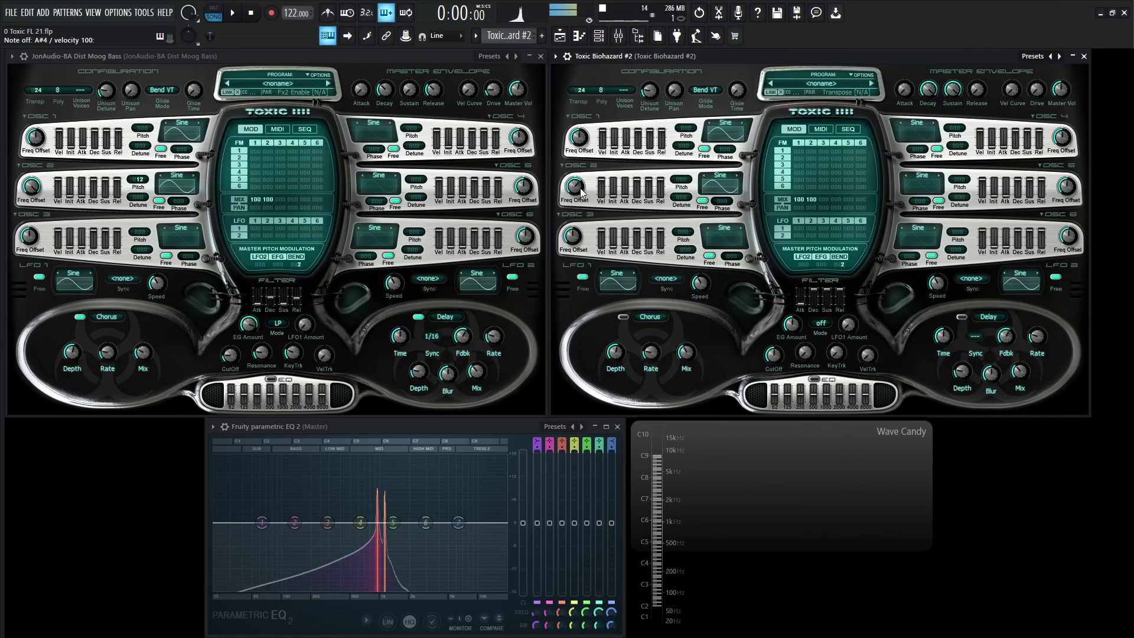
Step: Set oscillator 2's pitch to +12 and adjust its frequency offset while auditioning notes
drag(580, 188, 580, 171)
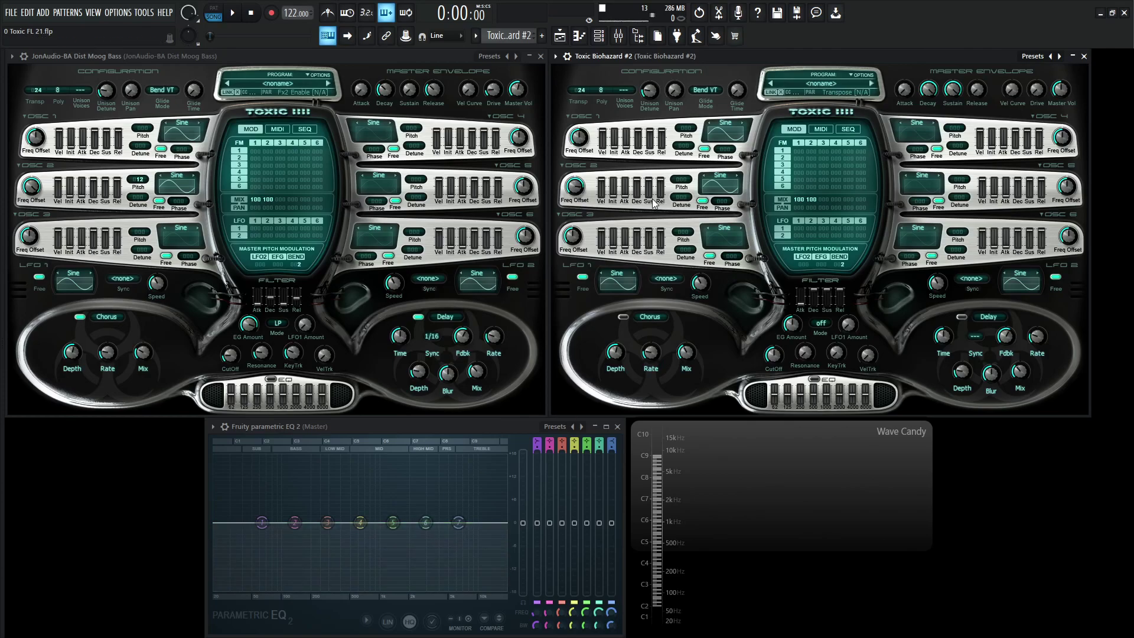
mouse_move(575, 187)
mouse_down()
mouse_move(574, 176)
mouse_move(579, 193)
mouse_up()
drag(682, 179, 681, 173)
key(s)
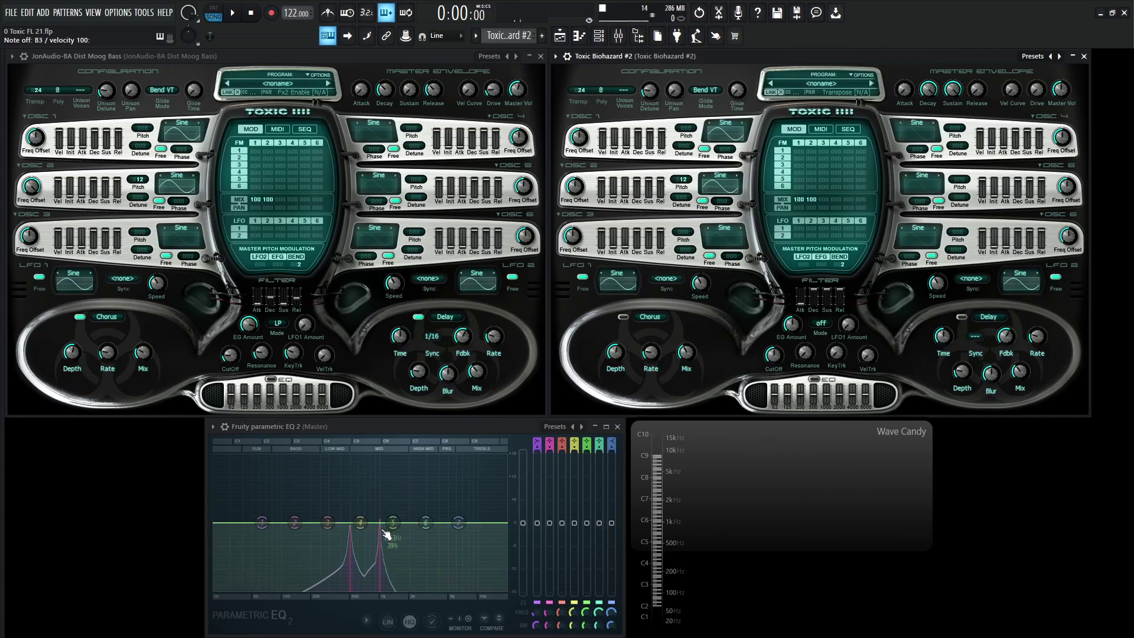
key(s)
mouse_move(574, 187)
mouse_down()
mouse_move(575, 155)
mouse_move(574, 172)
mouse_up()
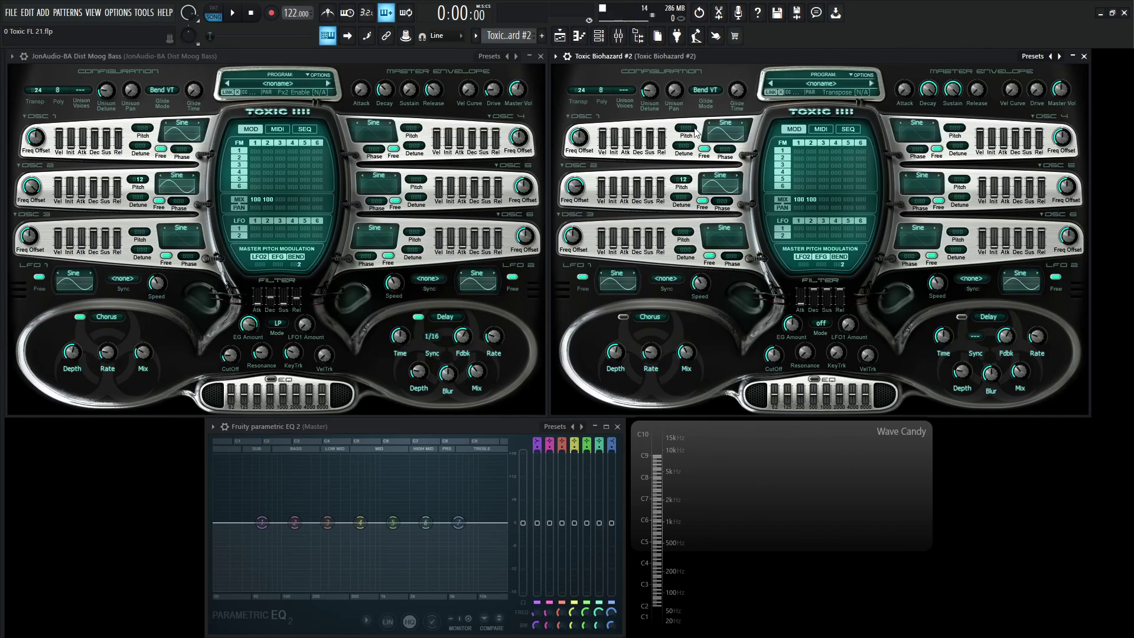
Step: Shape the master envelope of the synth, setting its decay to 0.750 s
drag(928, 90, 928, 125)
drag(974, 91, 928, 90)
Step: Set the filter mode to LP and adjust the filter cutoff
click(827, 324)
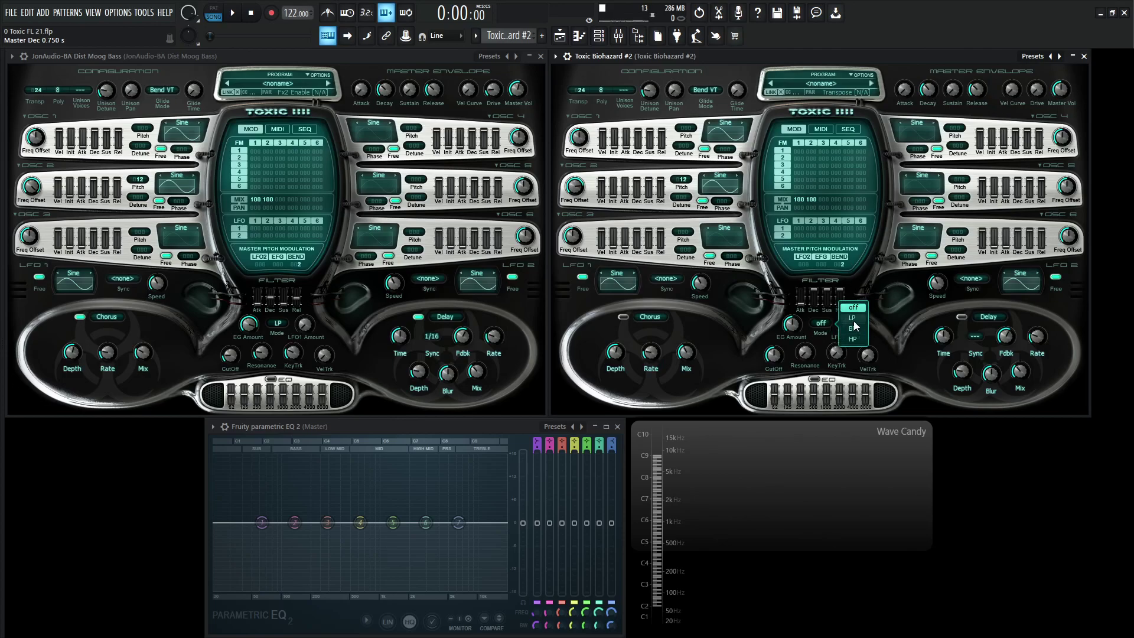
click(852, 317)
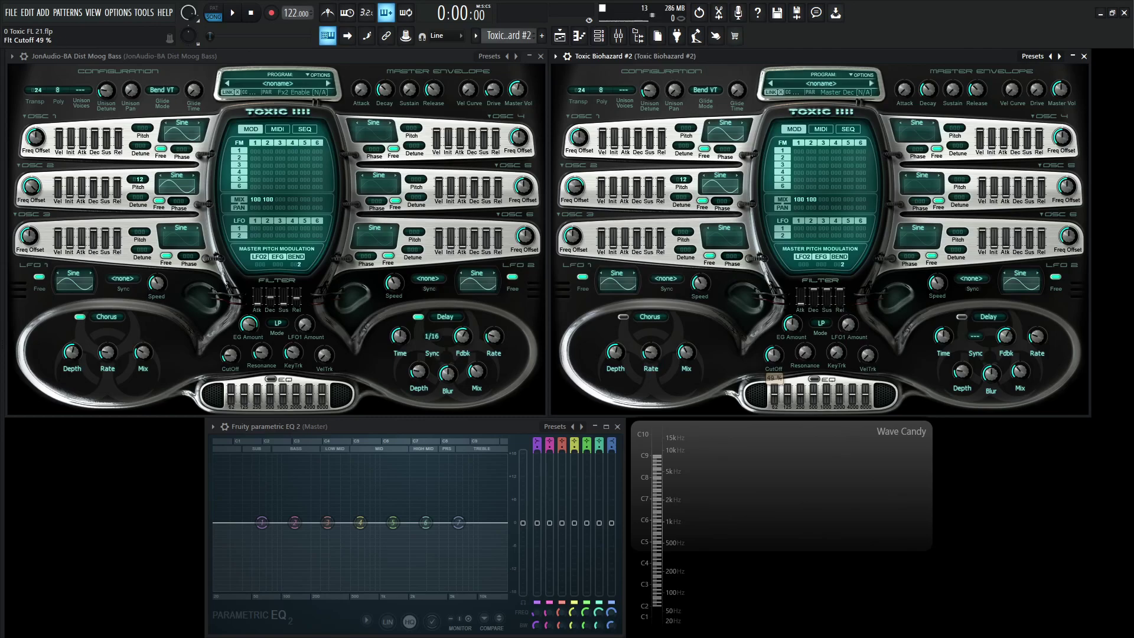
drag(773, 354, 773, 376)
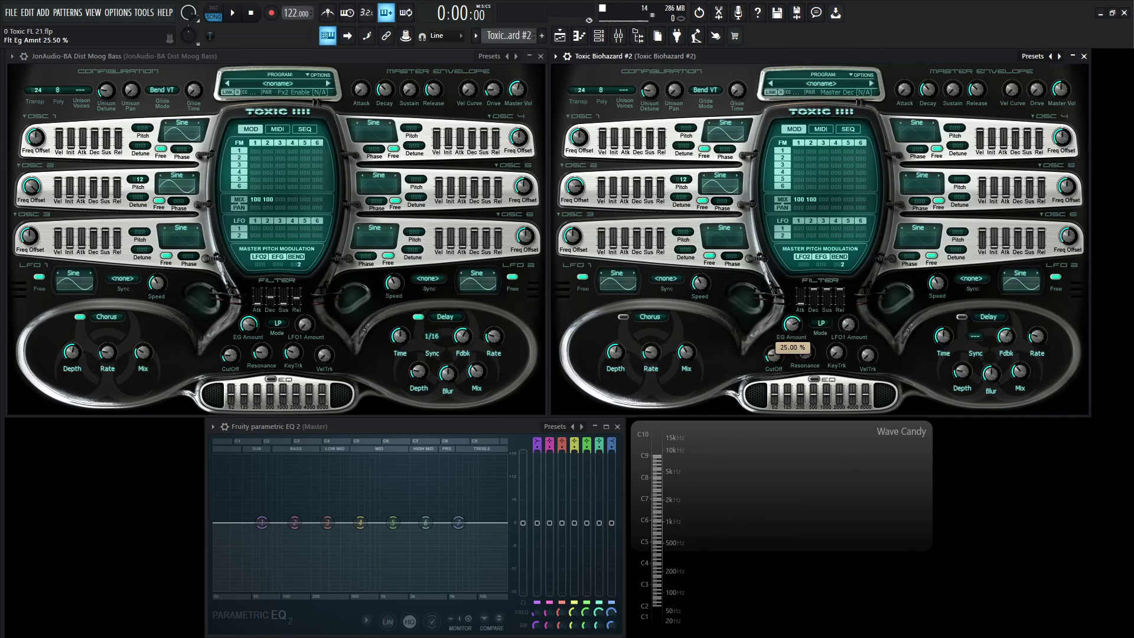
Step: Adjust the filter's EG amount, set its envelope decay to about 1.3 s and audition it with several notes
mouse_move(792, 324)
mouse_down()
mouse_move(792, 313)
mouse_move(808, 317)
mouse_up()
drag(814, 292, 841, 294)
key(d)
key(s)
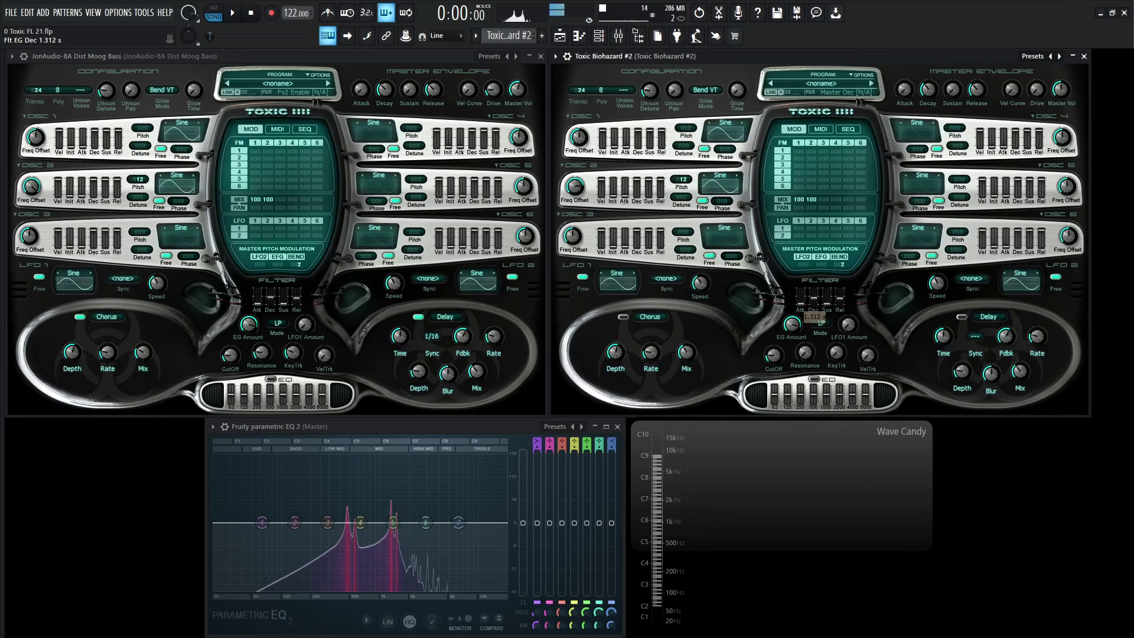
key(s)
key(s)
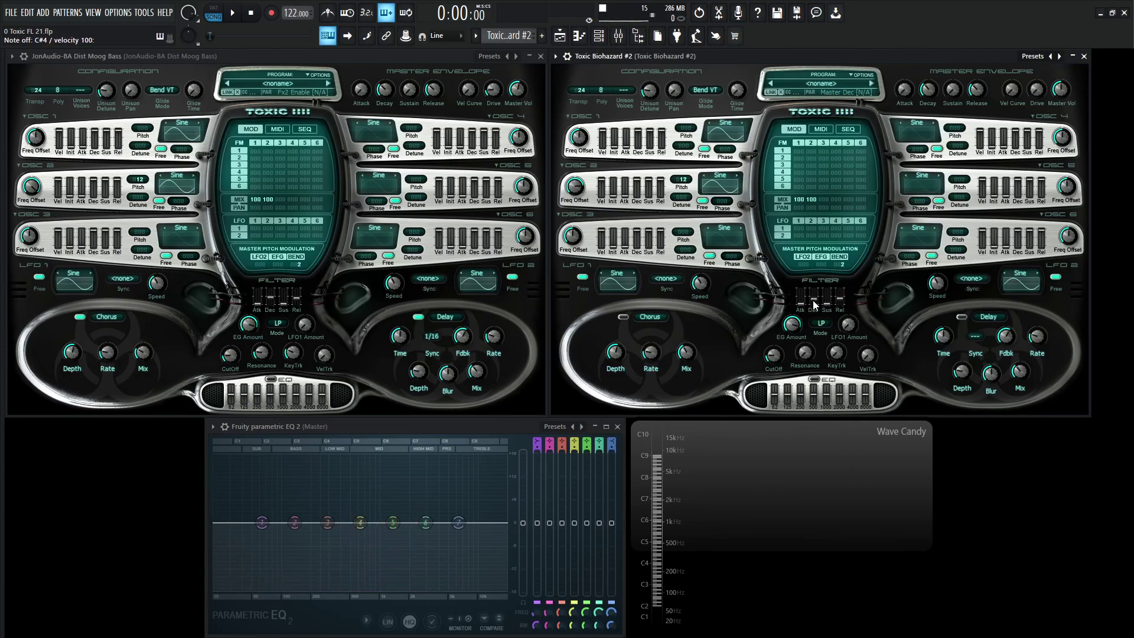
key(l)
key(j)
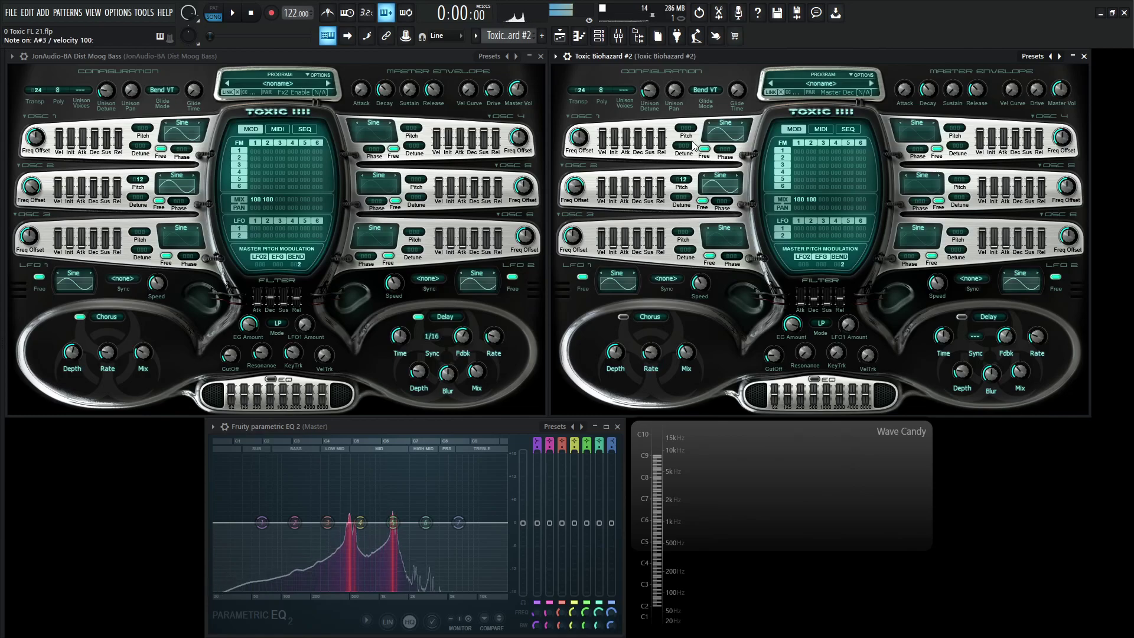
Step: Examine the Mono option in the channel's polyphony settings and return to the synth editor
click(565, 56)
click(594, 75)
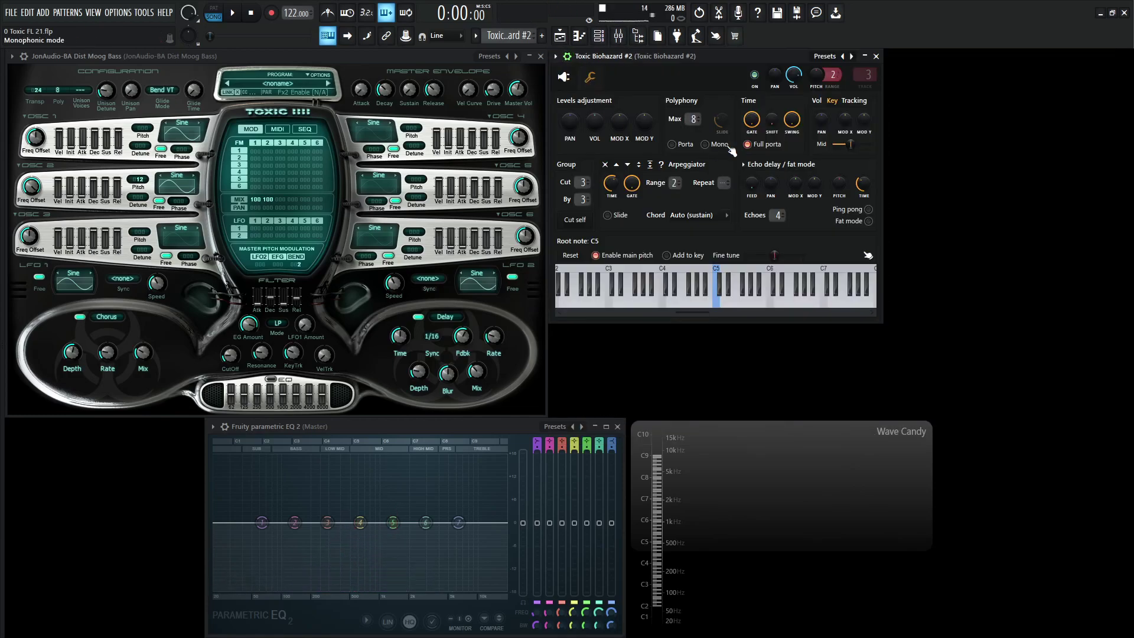
click(570, 76)
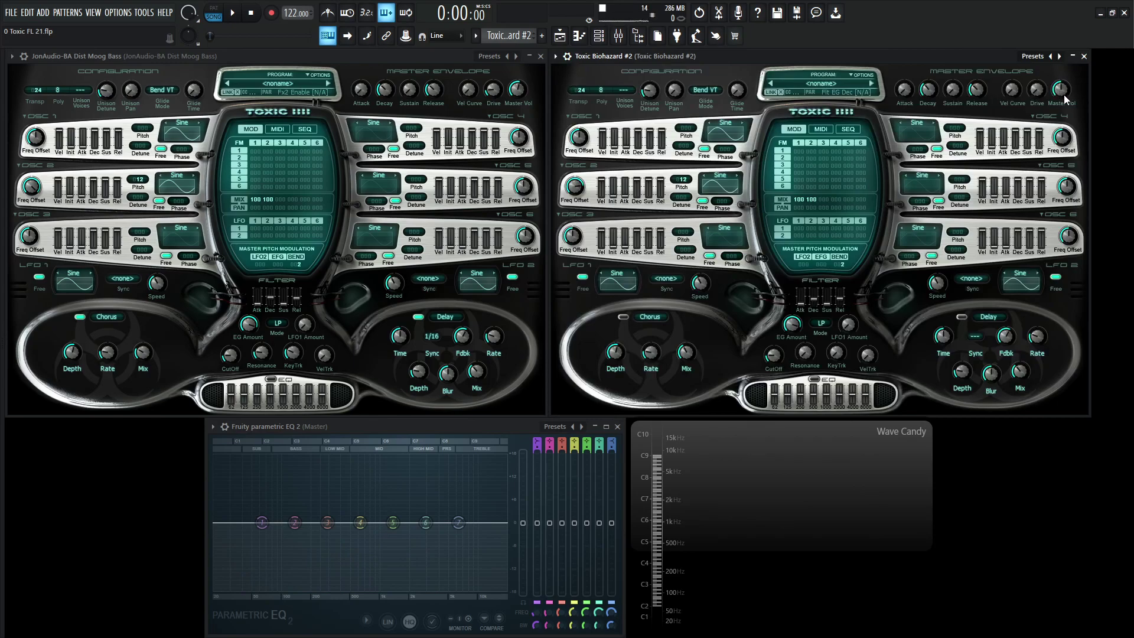
Step: Raise the master volume, readjust oscillator 2's frequency offset and play a test note
drag(1064, 95, 1065, 80)
mouse_move(578, 187)
mouse_down()
mouse_move(578, 172)
mouse_move(573, 187)
mouse_up()
key(m)
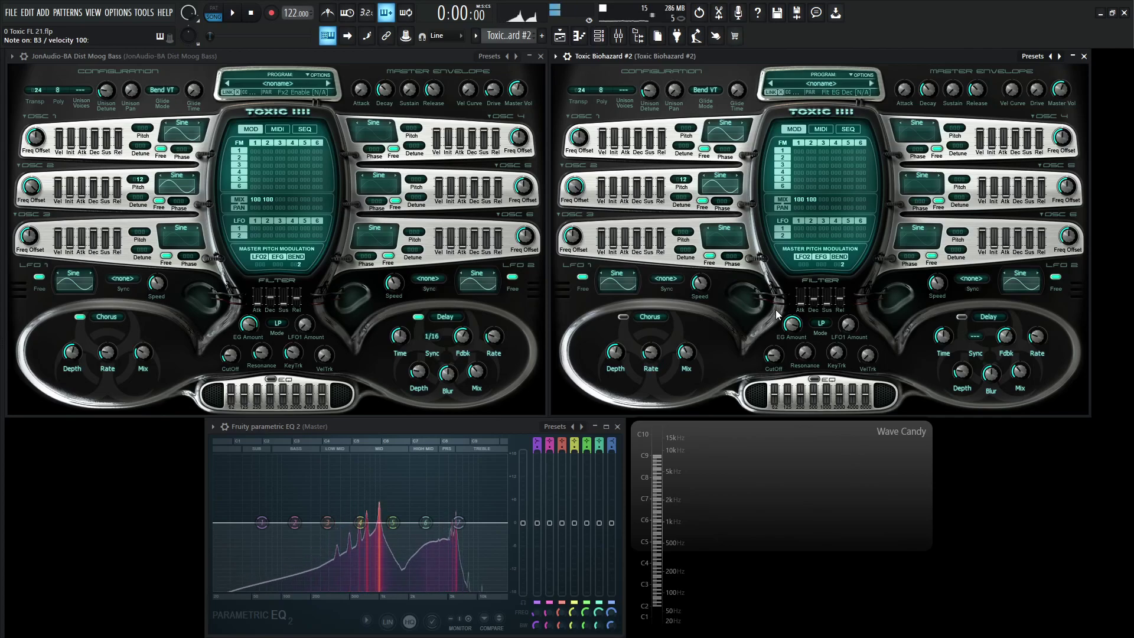
Step: Set the filter cutoff to about 35 % and the filter resonance to about 4 %
click(778, 356)
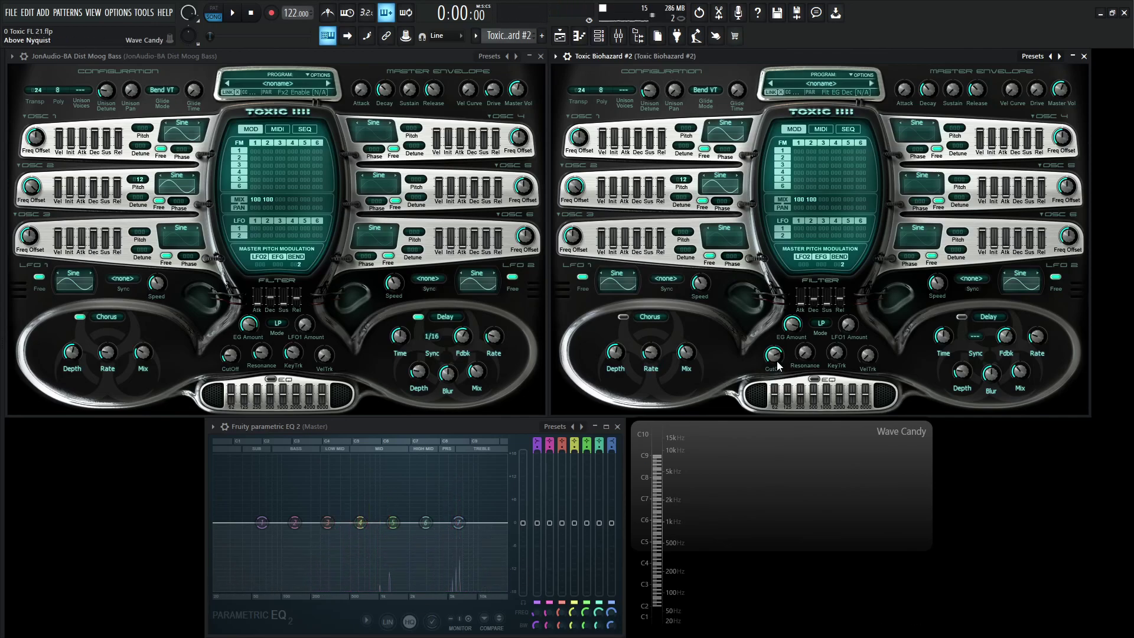
drag(777, 358, 777, 359)
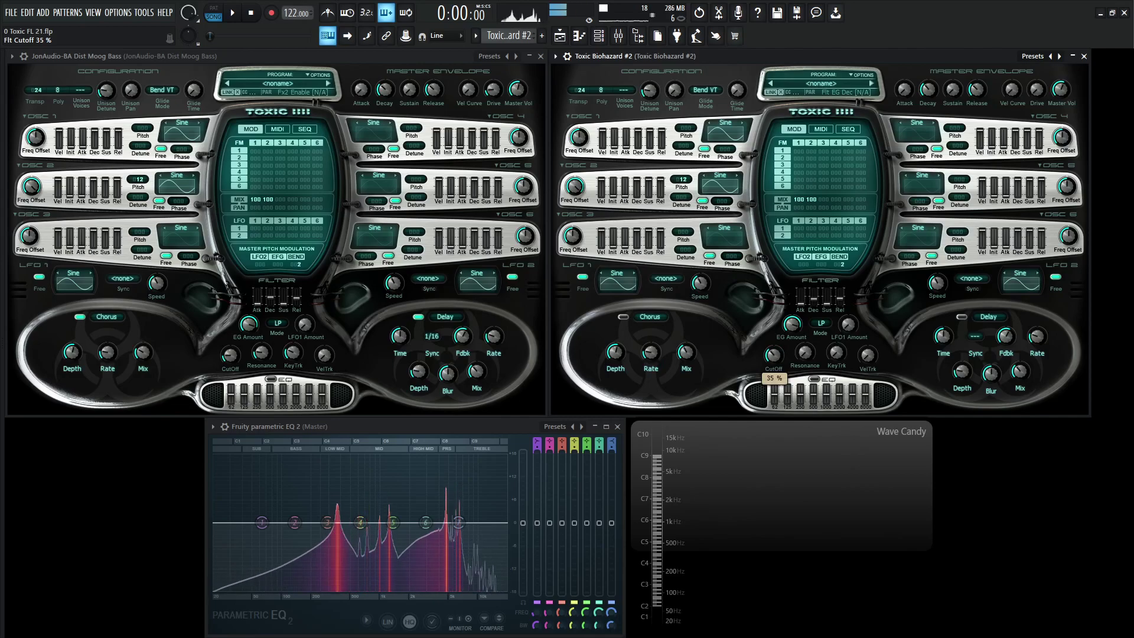
click(805, 353)
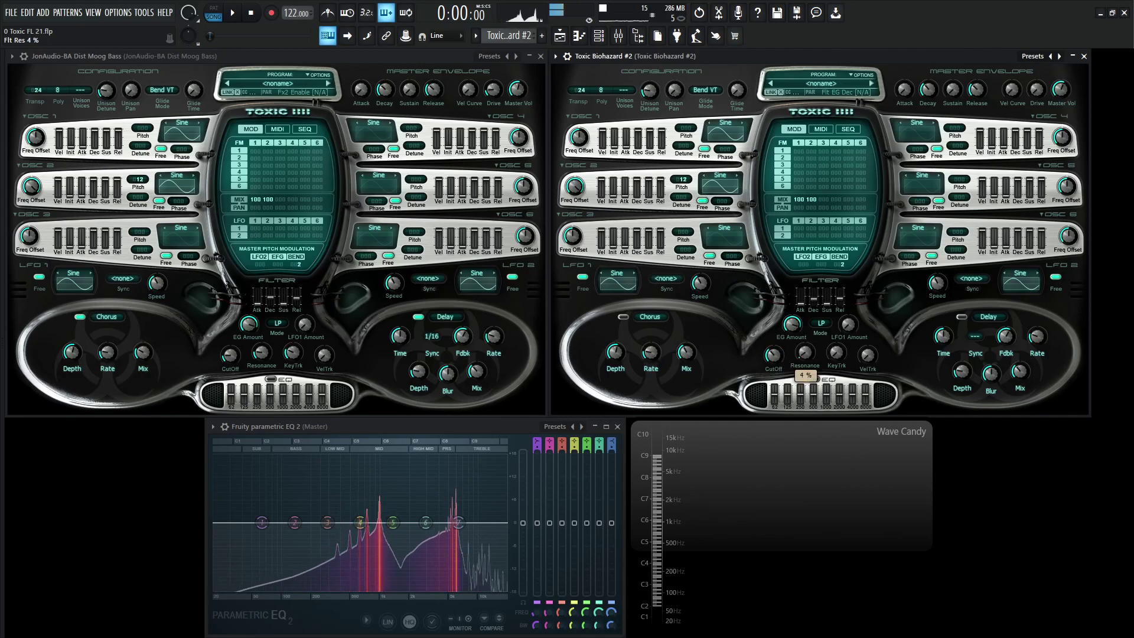
Step: Raise the filter's key tracking and audition it with notes across the keyboard
click(836, 353)
drag(836, 355, 836, 339)
key(d)
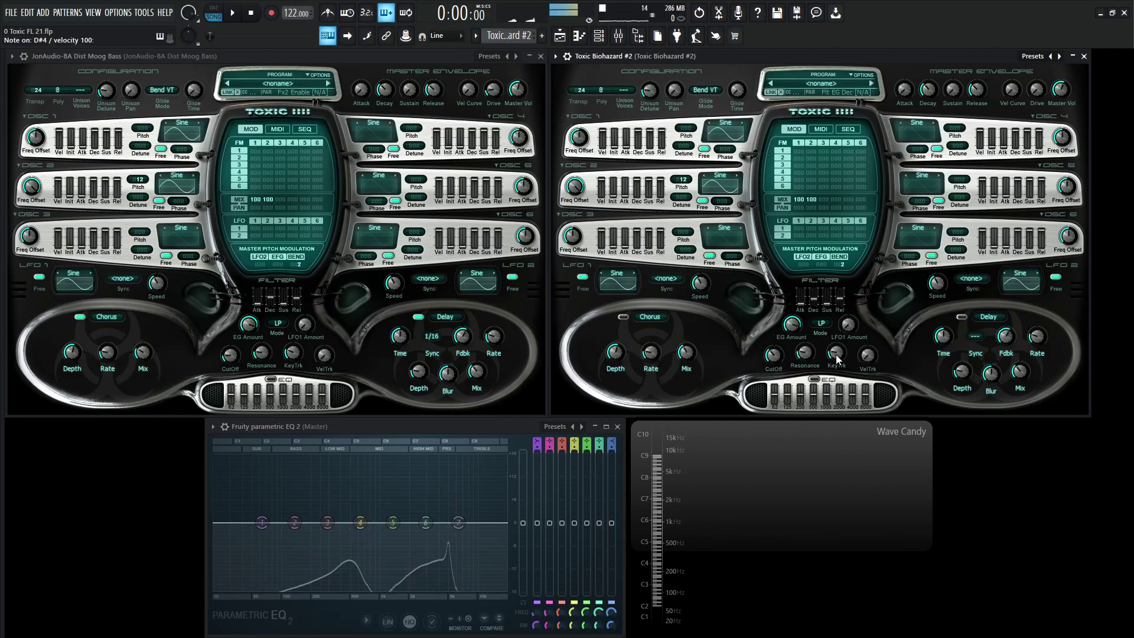
key(g)
key(j)
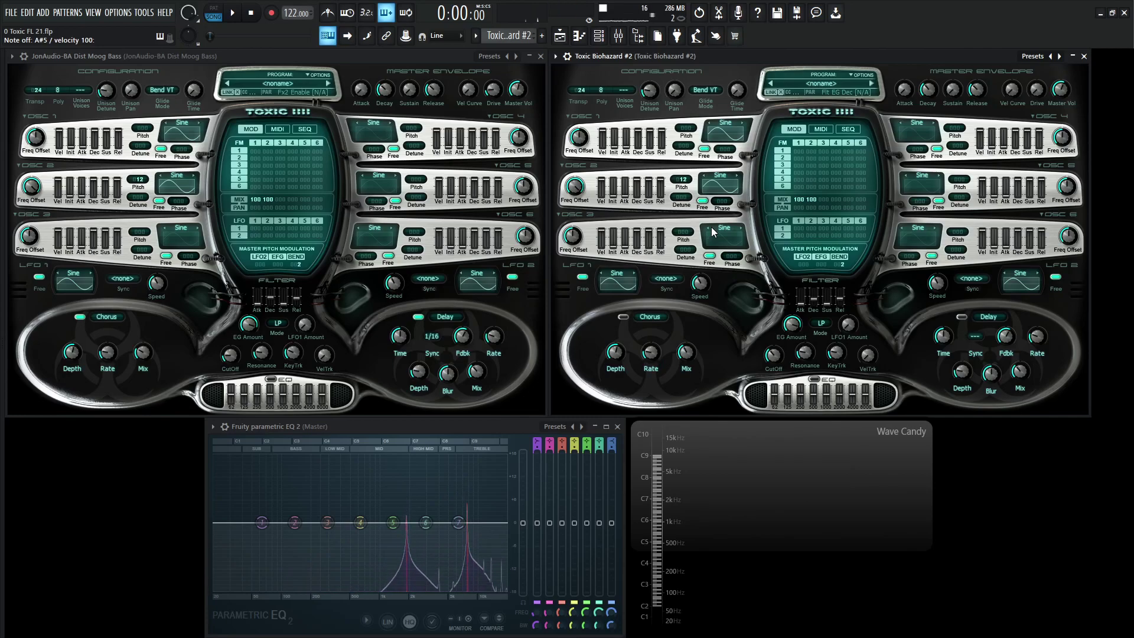
Step: Fine-tune the filter cutoff and the filter's EG amount
drag(775, 357, 775, 356)
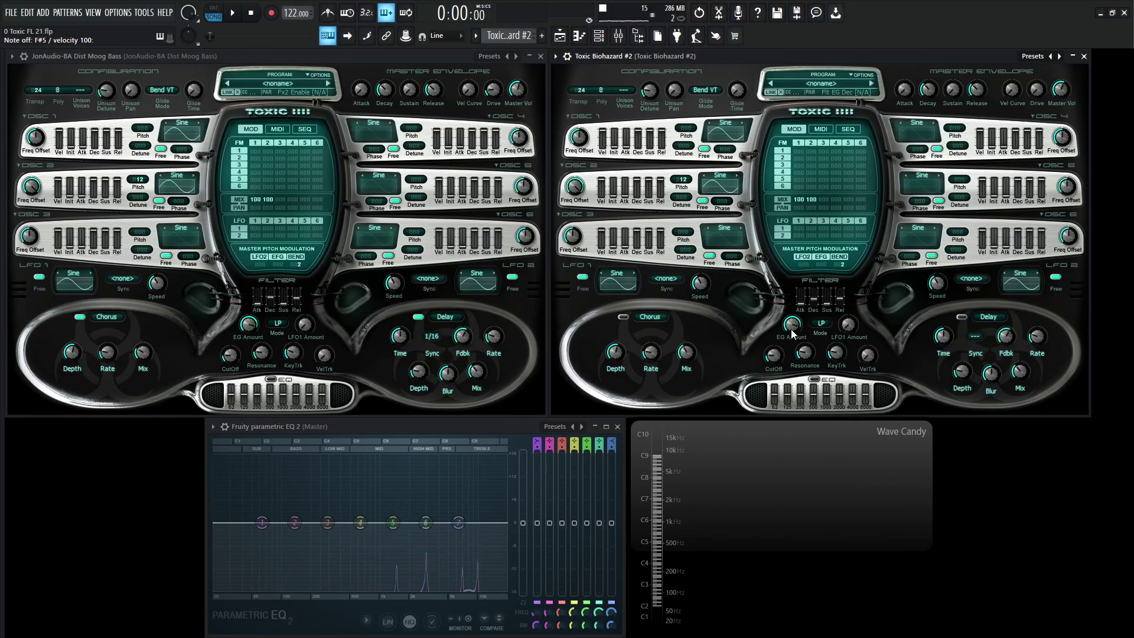
click(793, 334)
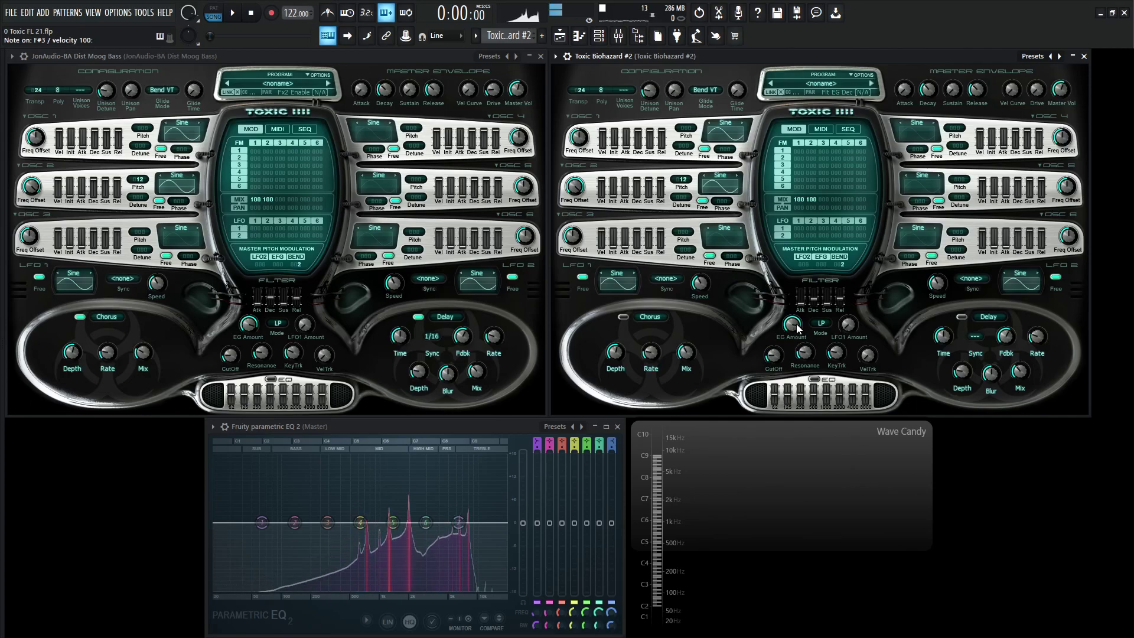
drag(778, 358, 778, 354)
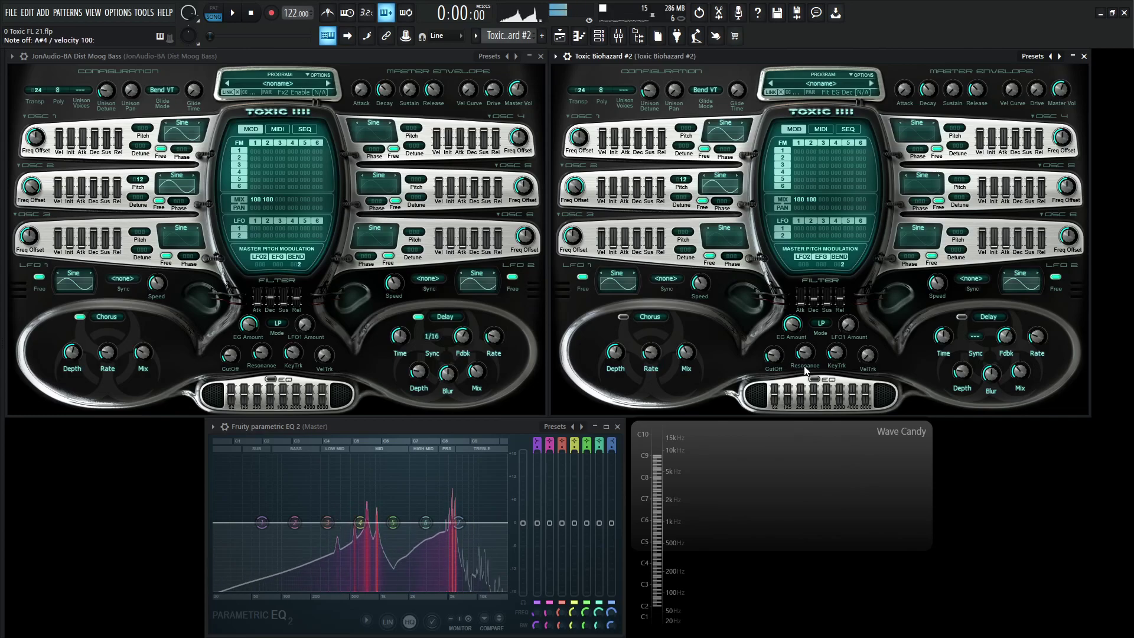
Step: Enable the synth's built-in equalizer and adjust one of its higher-frequency bands
click(814, 379)
drag(859, 395, 853, 394)
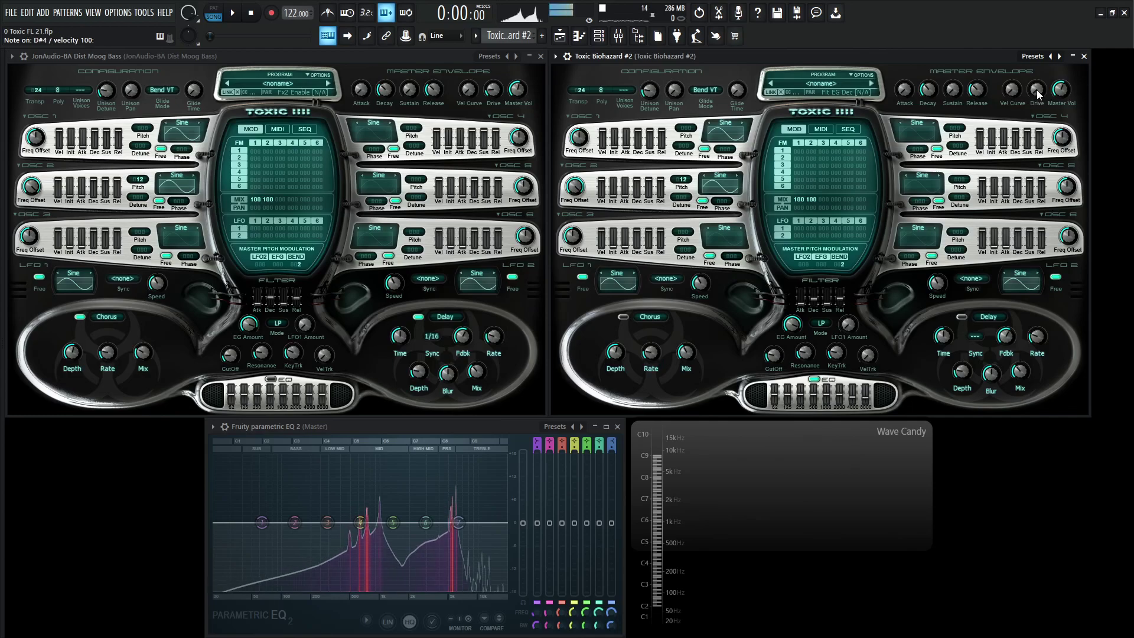
Step: Try the master Drive distortion at about 19 % and reduce it to about 1 %
drag(1037, 90, 1037, 82)
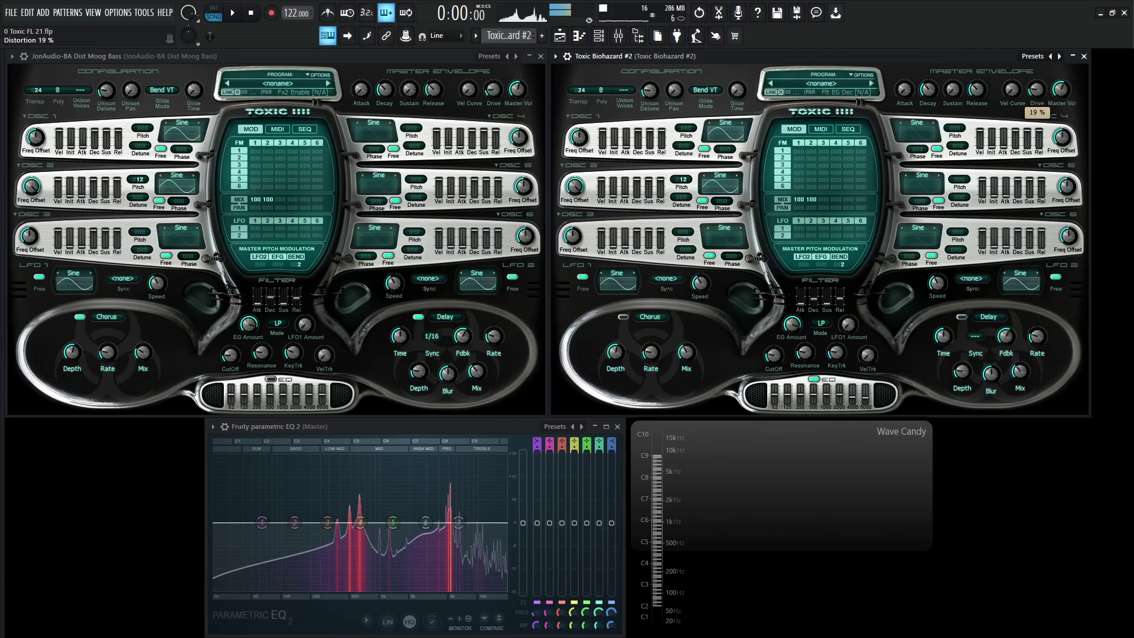
drag(1037, 89, 1035, 276)
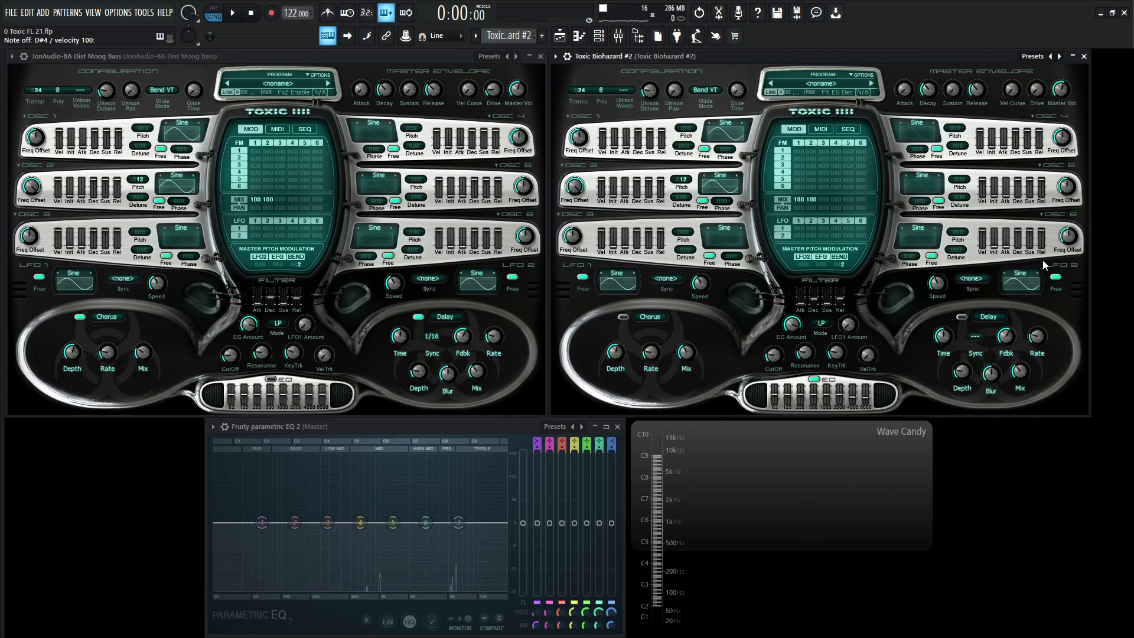
click(1038, 94)
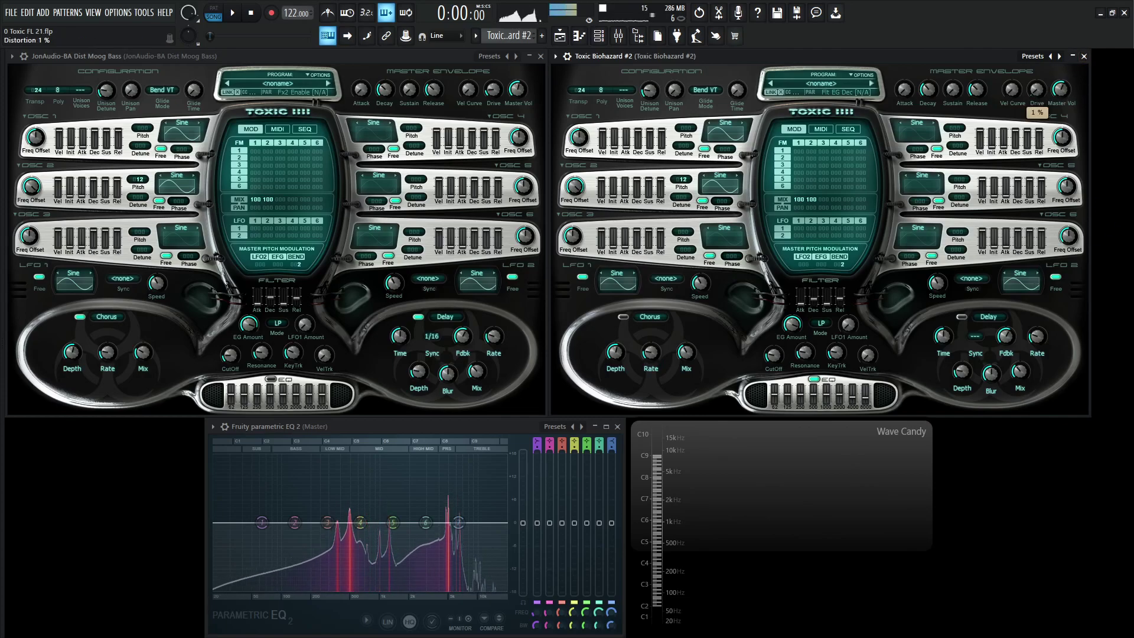
drag(1038, 93, 1039, 94)
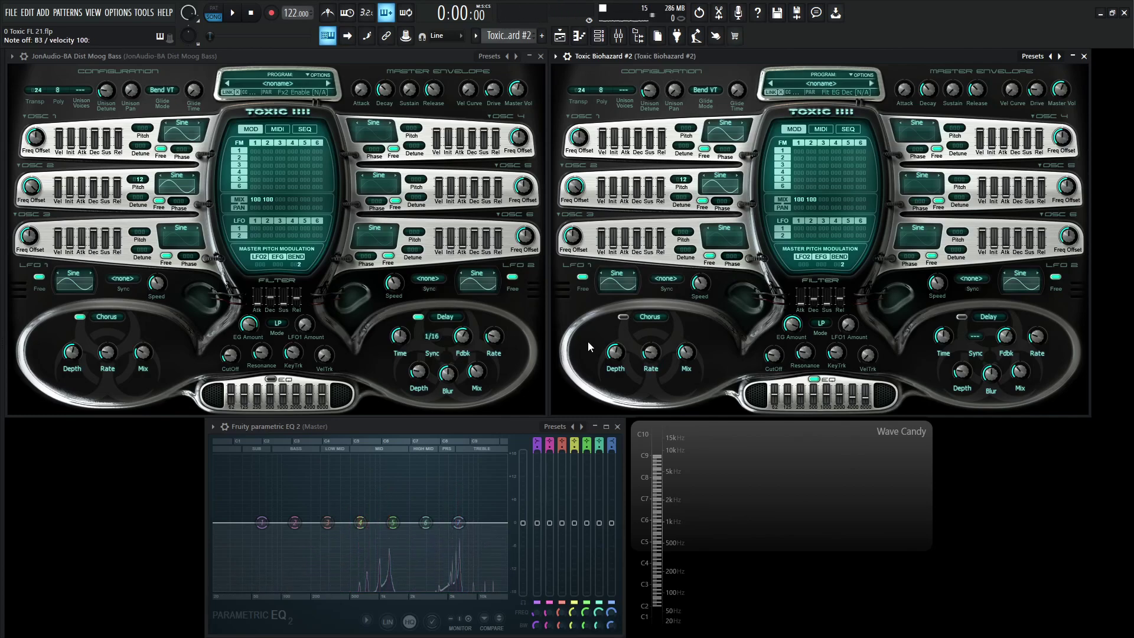
Step: Enable the Chorus and Delay effects and set the delay's sync to 1/16
click(623, 316)
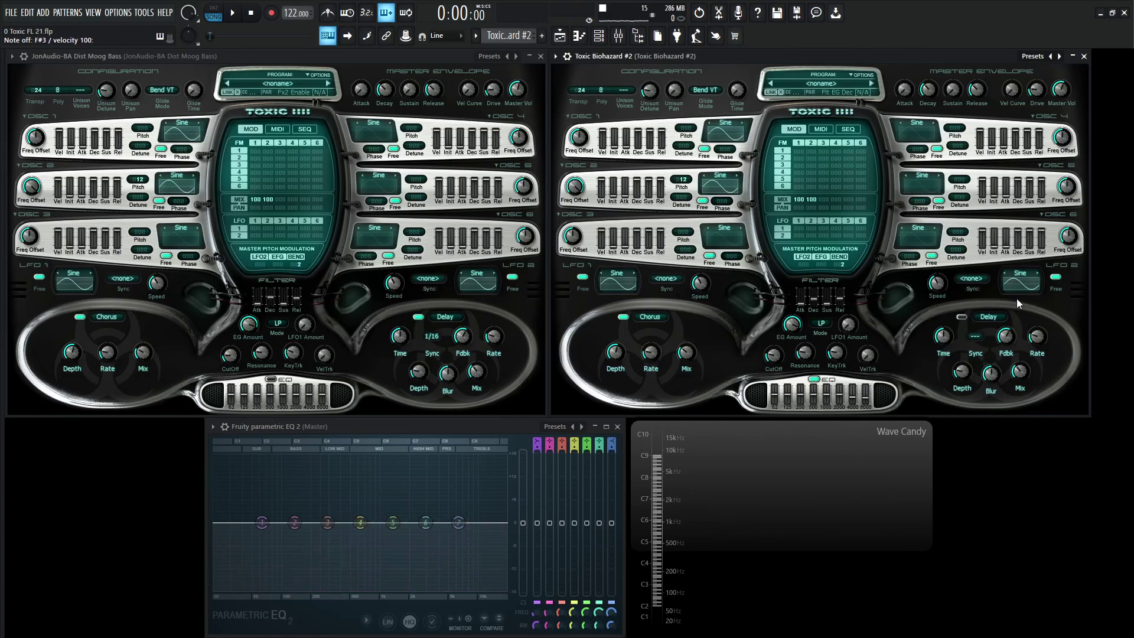
click(961, 317)
click(976, 337)
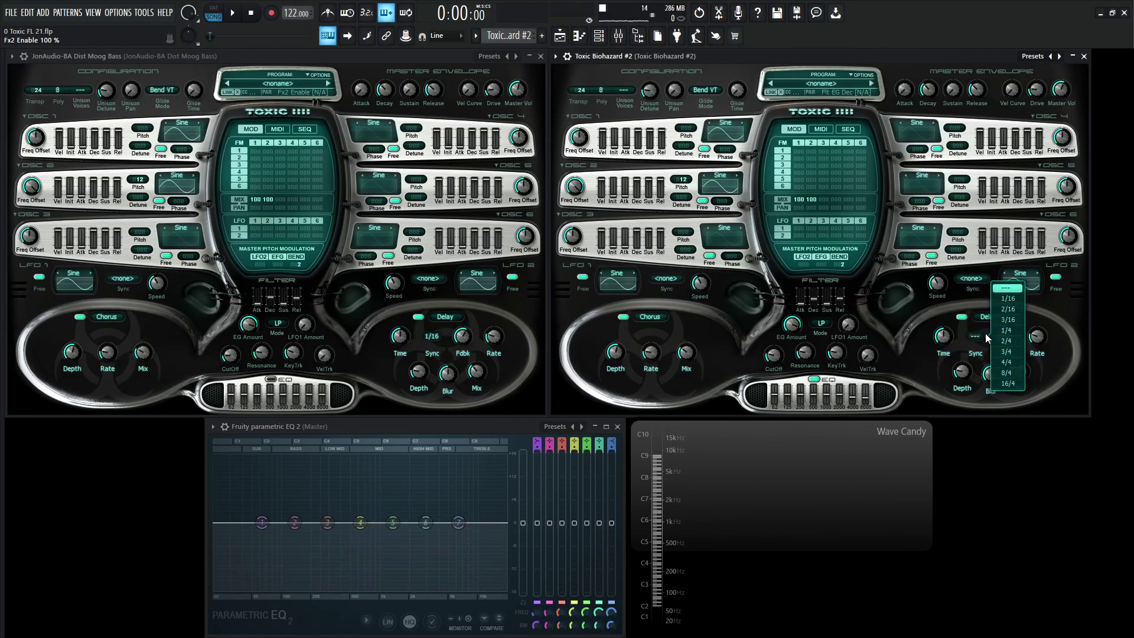
click(1003, 298)
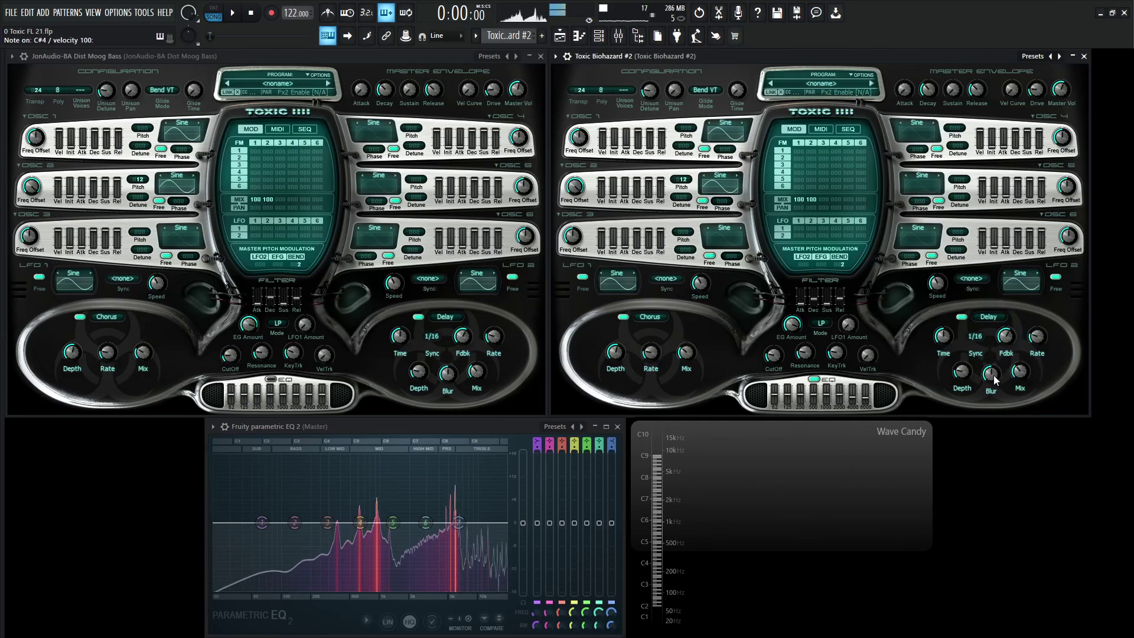
Step: Adjust the delay's blur, depth and feedback, and audition the result with a few notes
mouse_move(993, 379)
mouse_down()
mouse_move(993, 365)
mouse_move(995, 375)
mouse_up()
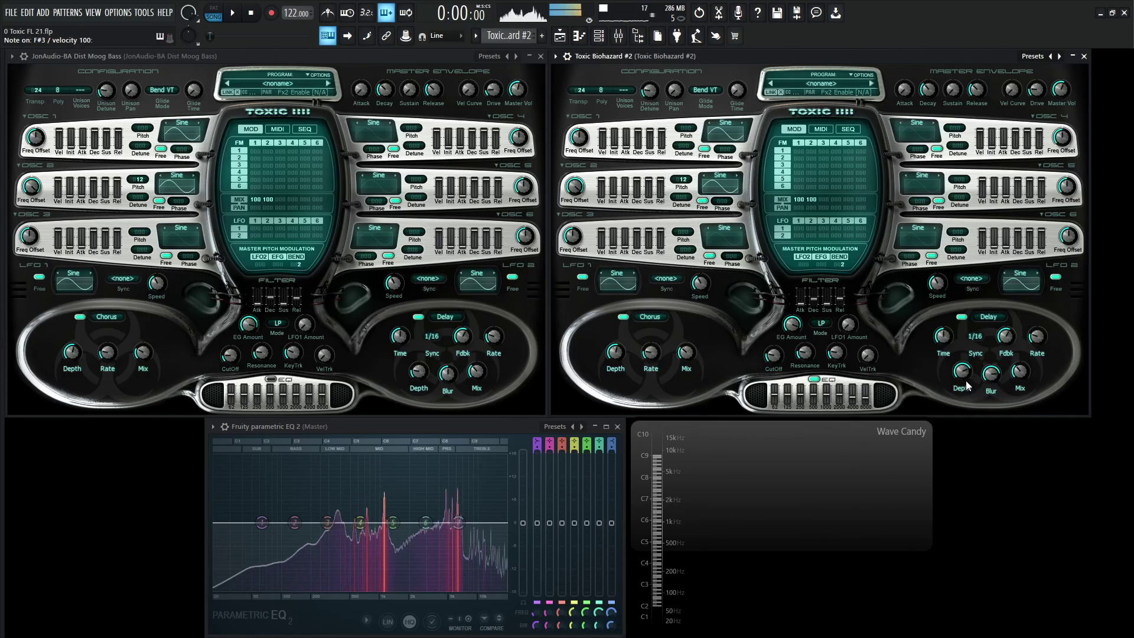
drag(963, 372, 963, 416)
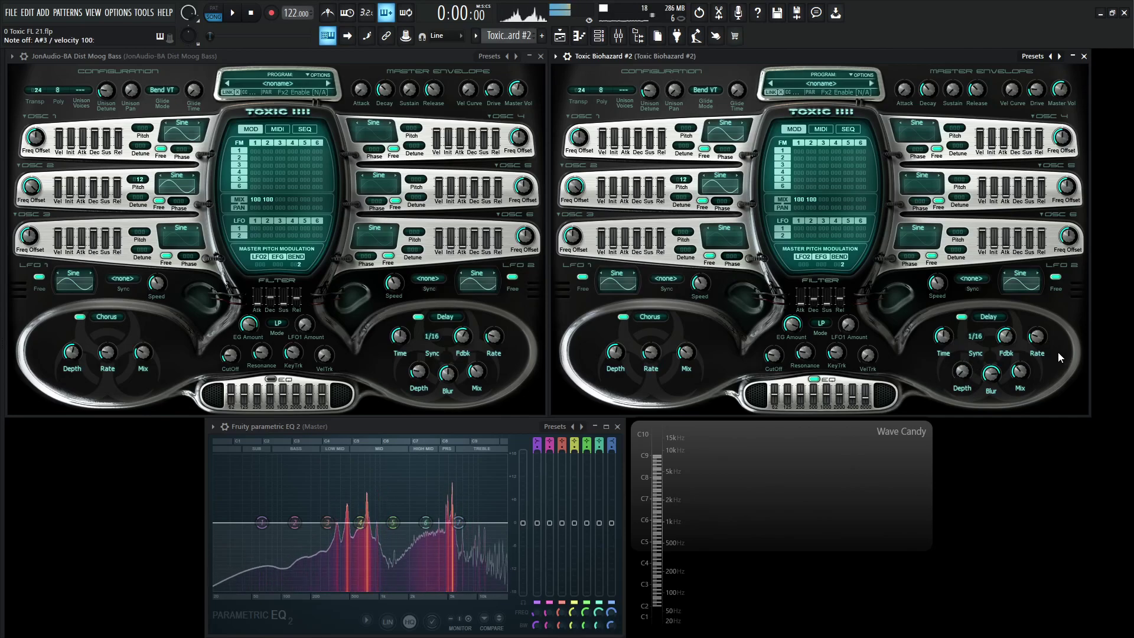
drag(1004, 338, 1004, 363)
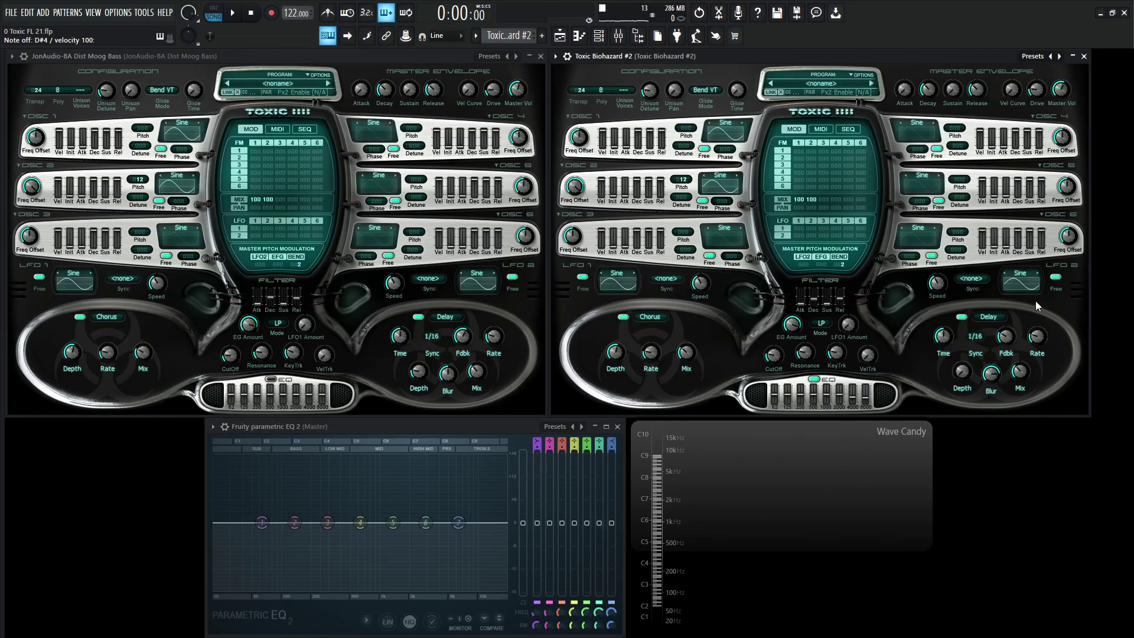
key(j)
key(d)
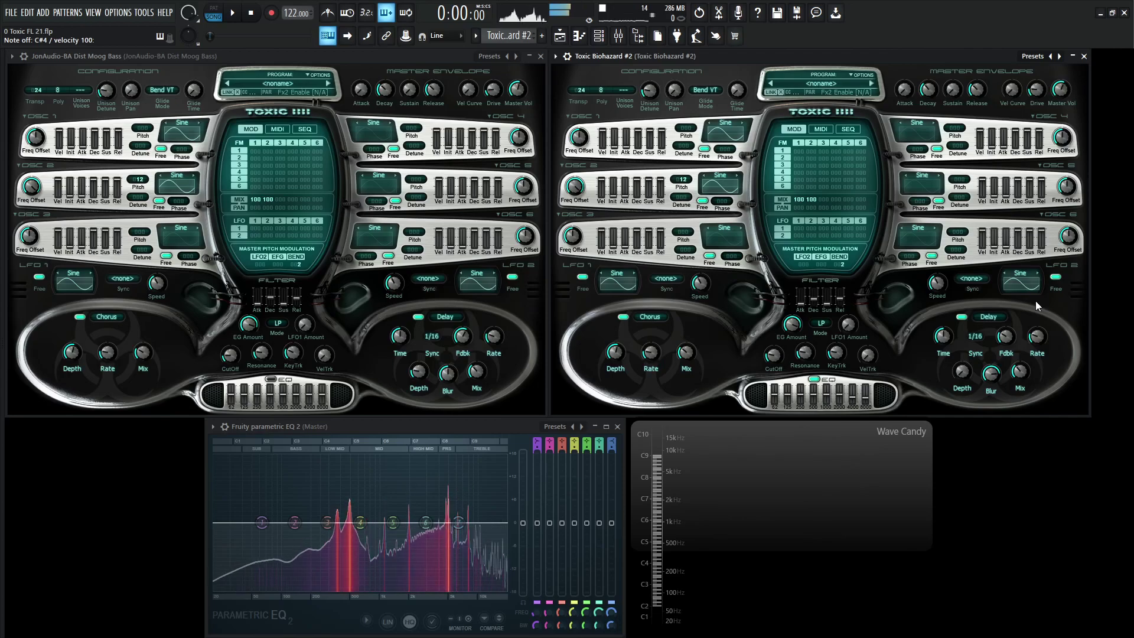
key(j)
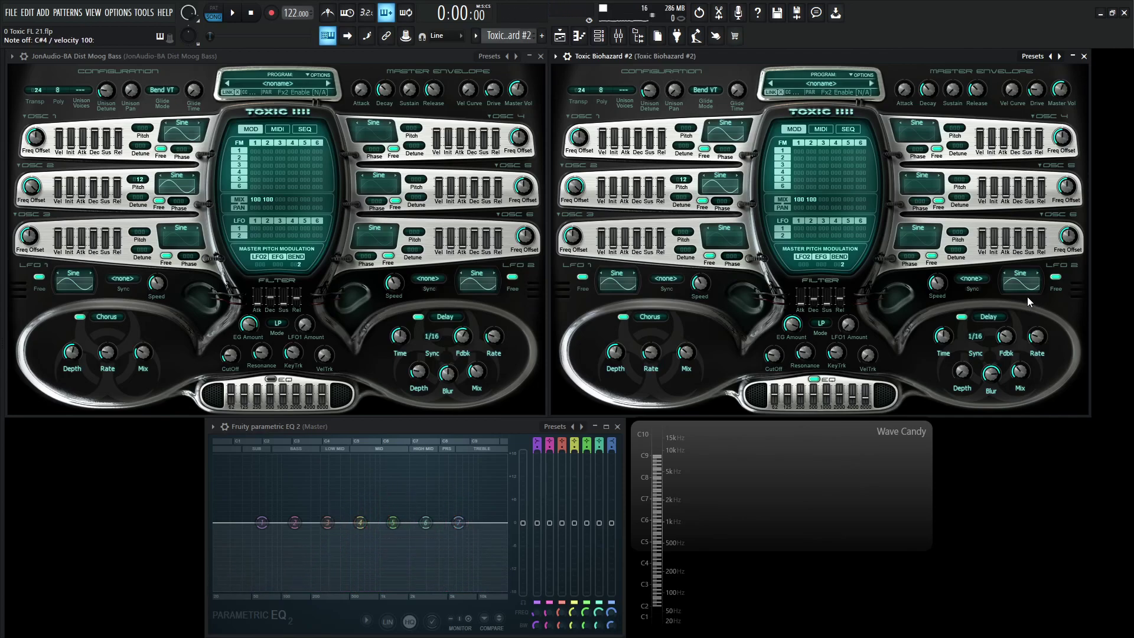
Step: Send the Toxic Biohazard #2 mixer track to the VVerb reverb track at a reduced level and return to the synth
key(F9)
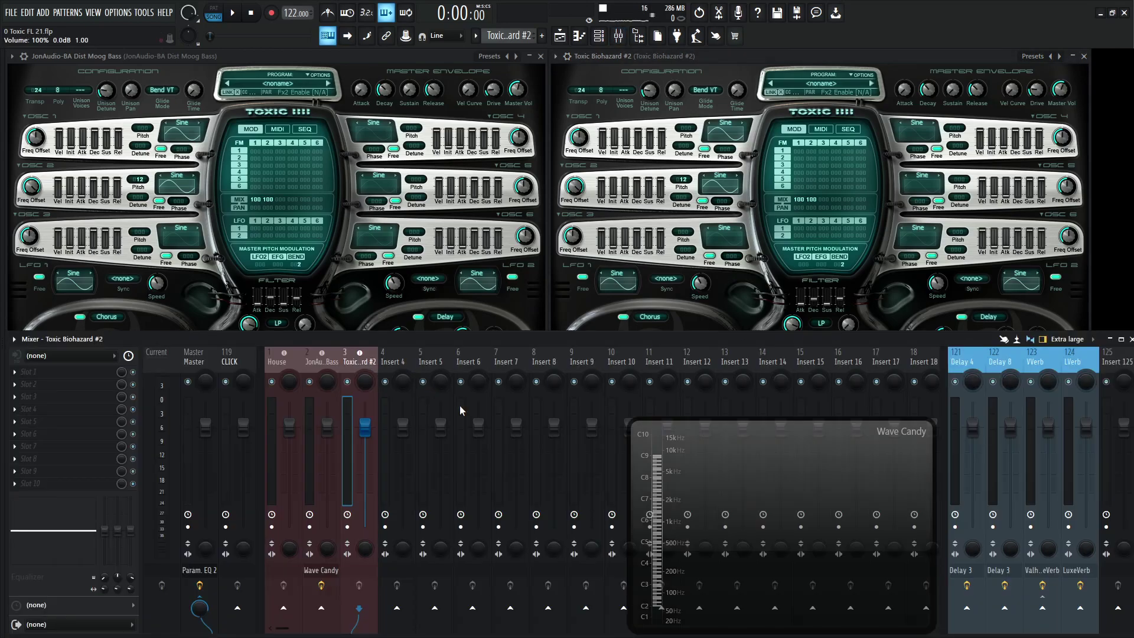
click(1043, 607)
drag(1043, 608, 1044, 628)
click(919, 61)
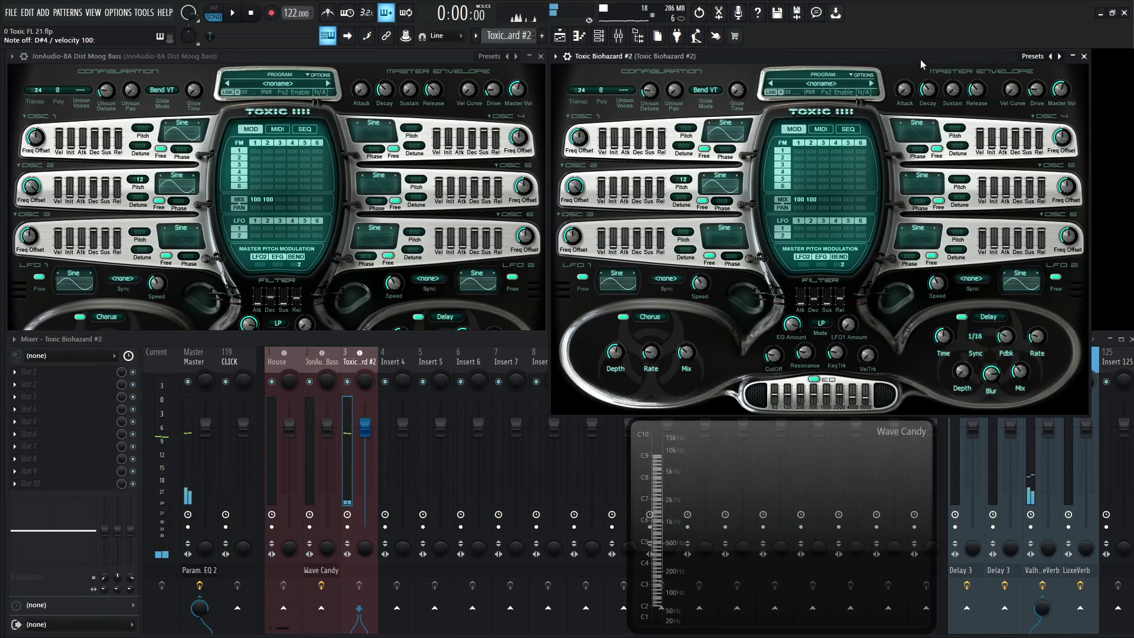
Step: Fine-tune oscillator 2's frequency offset while auditioning notes
click(576, 186)
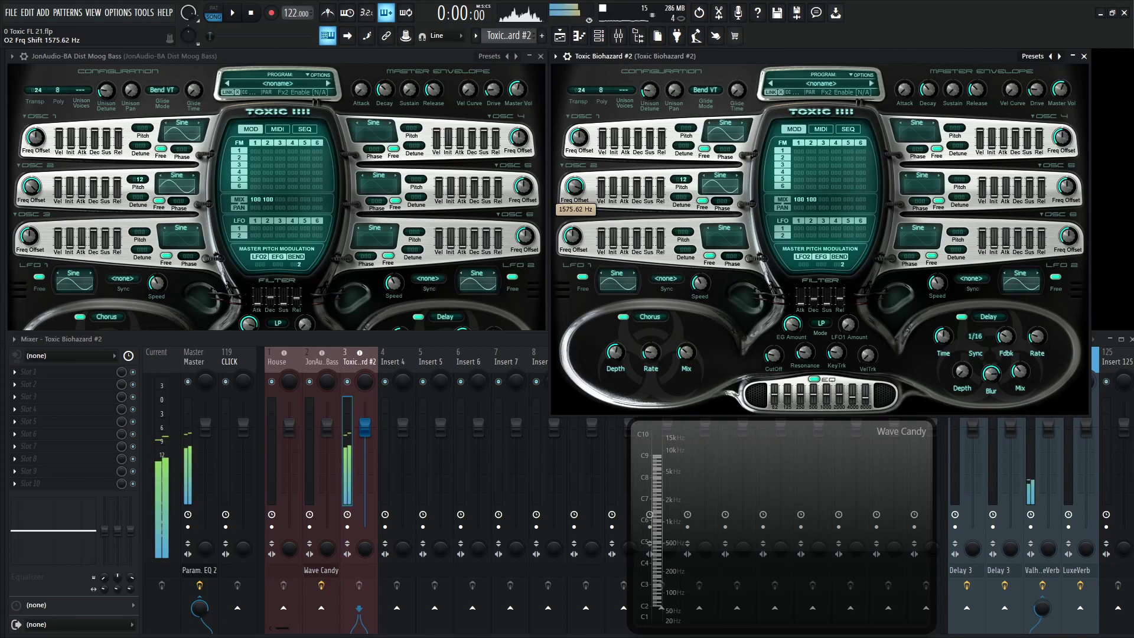
drag(576, 187, 577, 190)
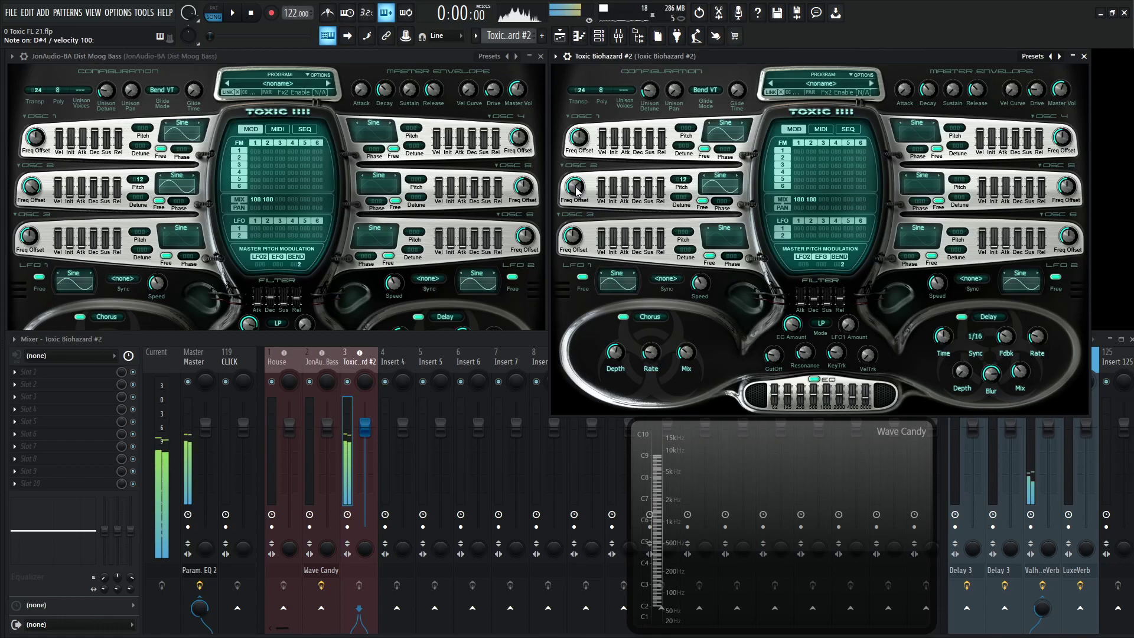
drag(577, 190, 579, 189)
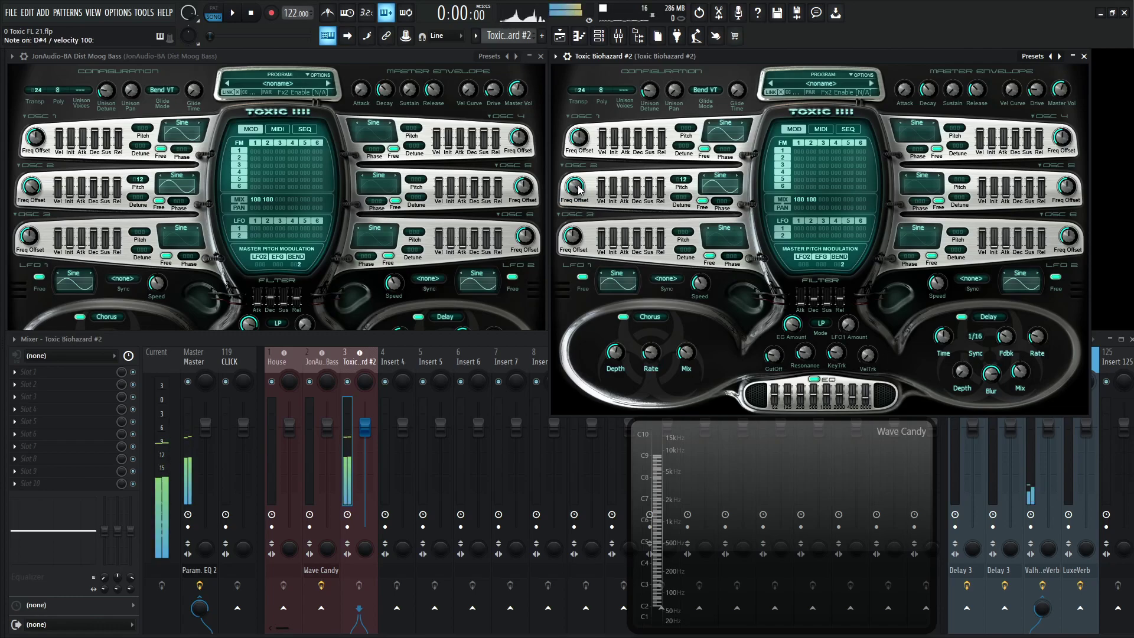
Step: Try the Sine 2, Sine 3 and Organ waveforms on oscillator 2, and return it to Sine
click(738, 178)
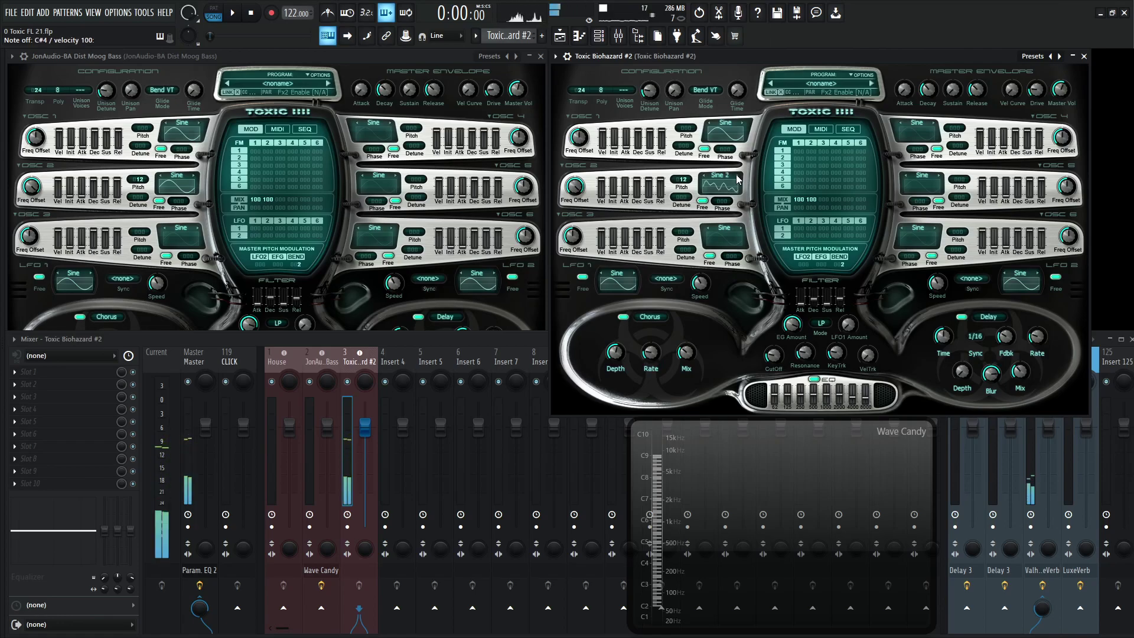
click(738, 178)
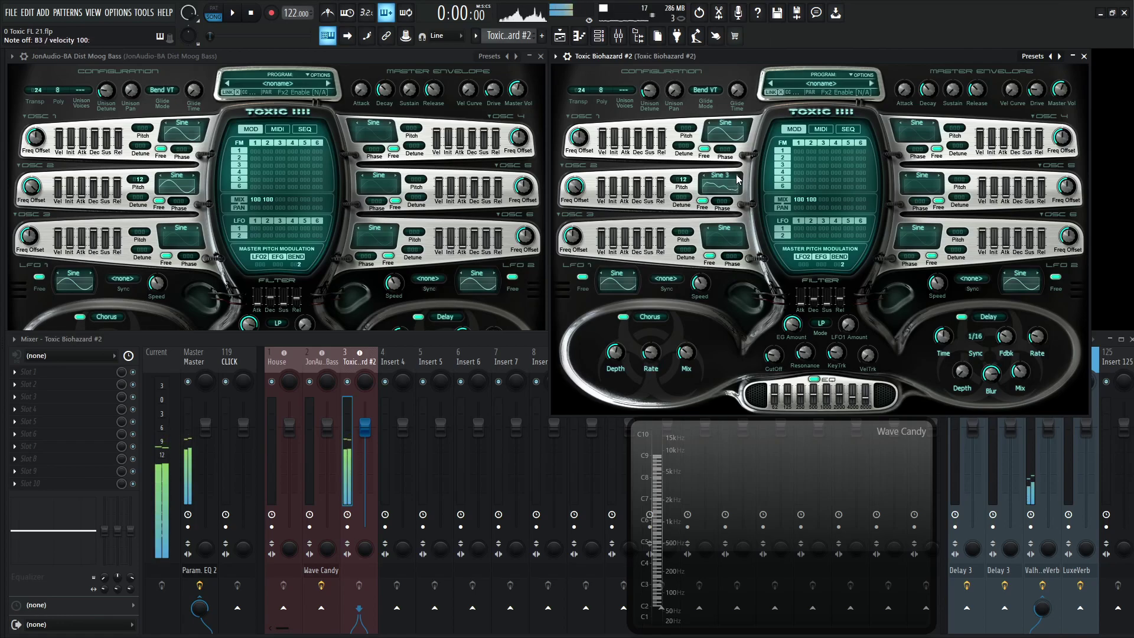
click(739, 178)
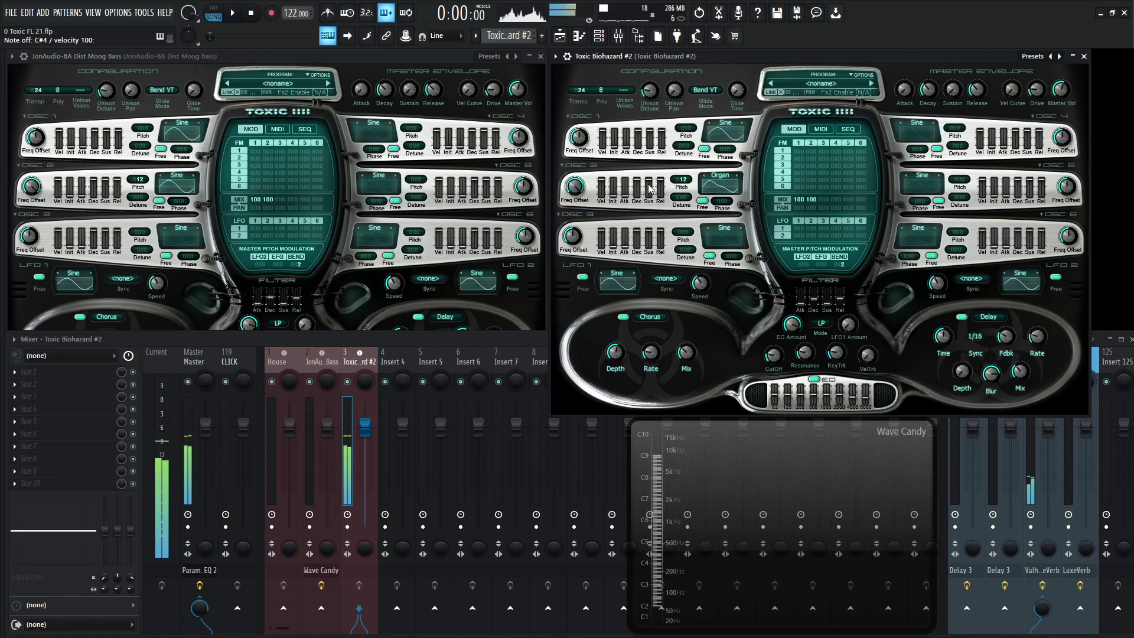
click(704, 178)
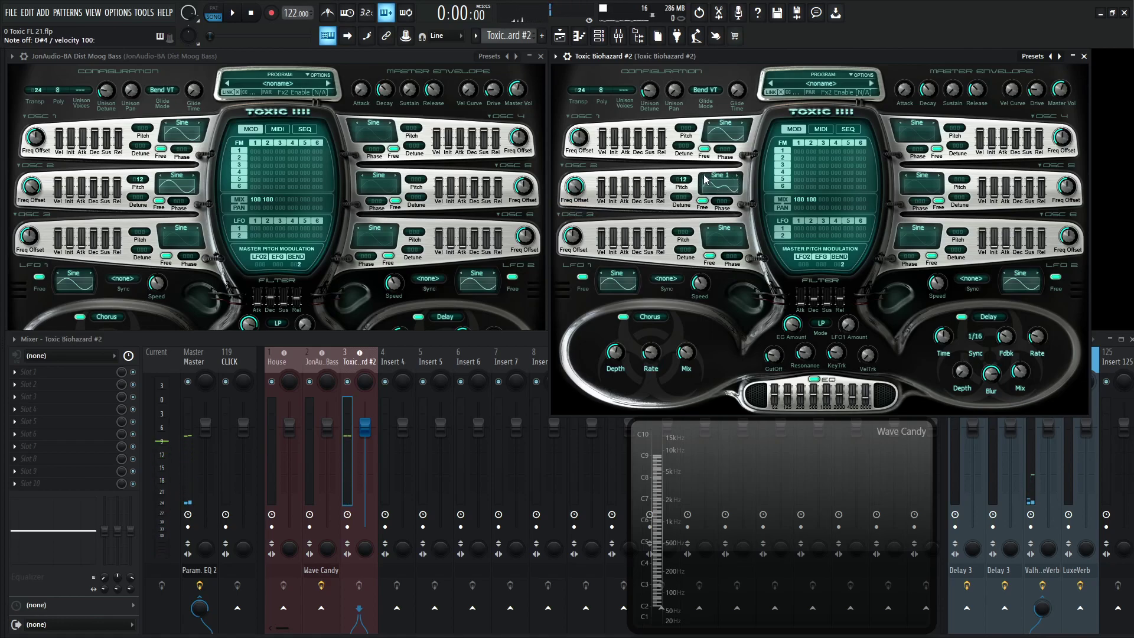
click(704, 179)
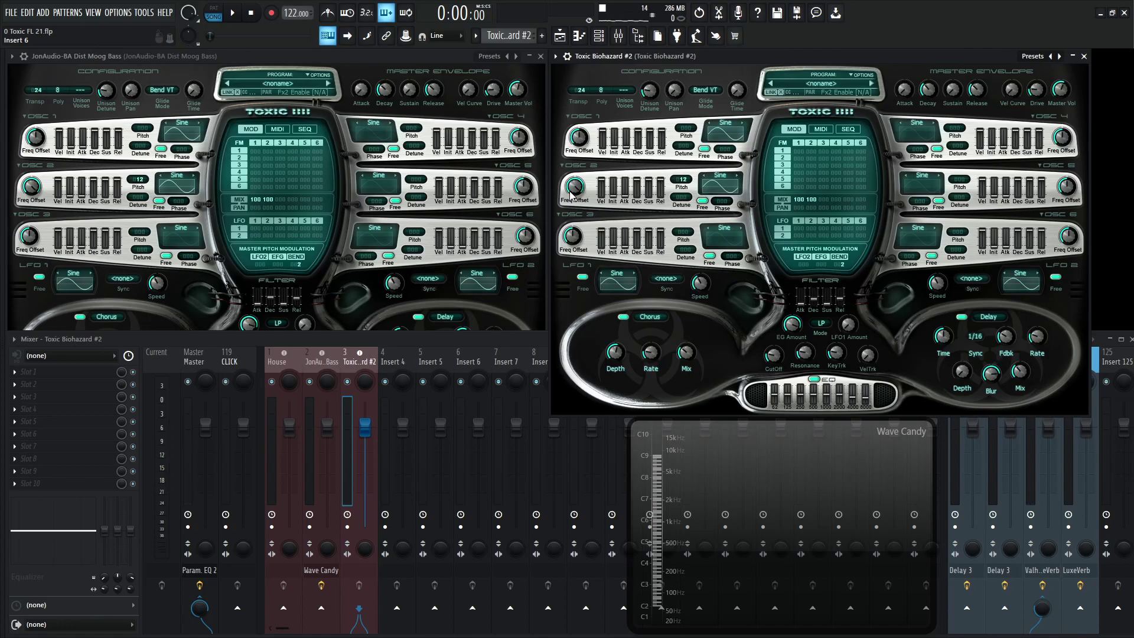
Step: Save the project and hide the mixer
key(ctrl+s)
key(F9)
key(F9)
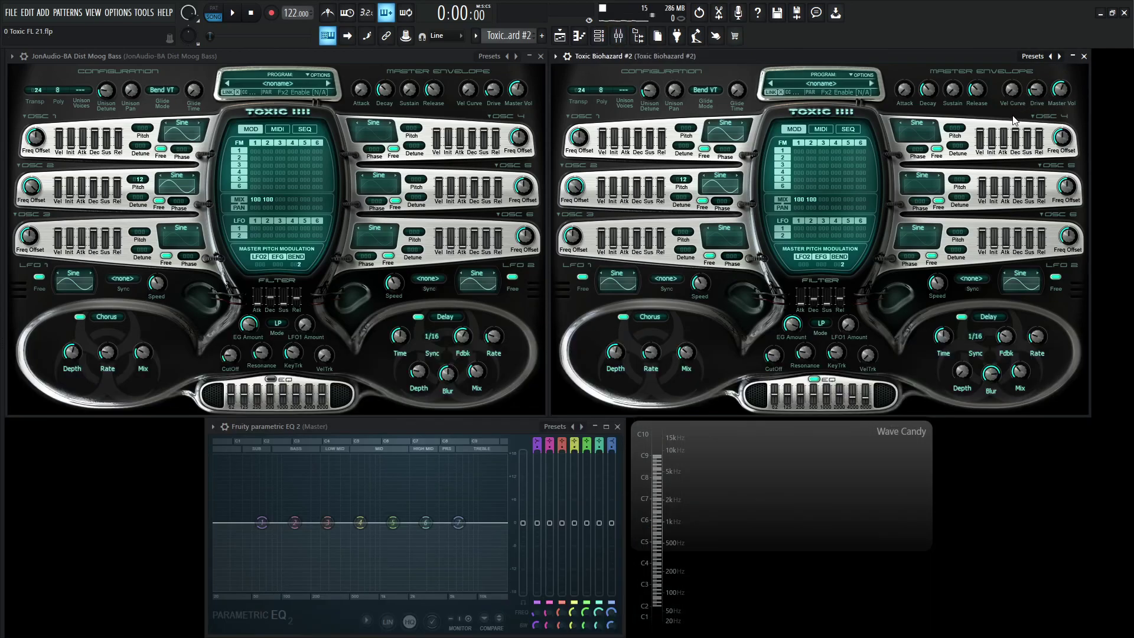